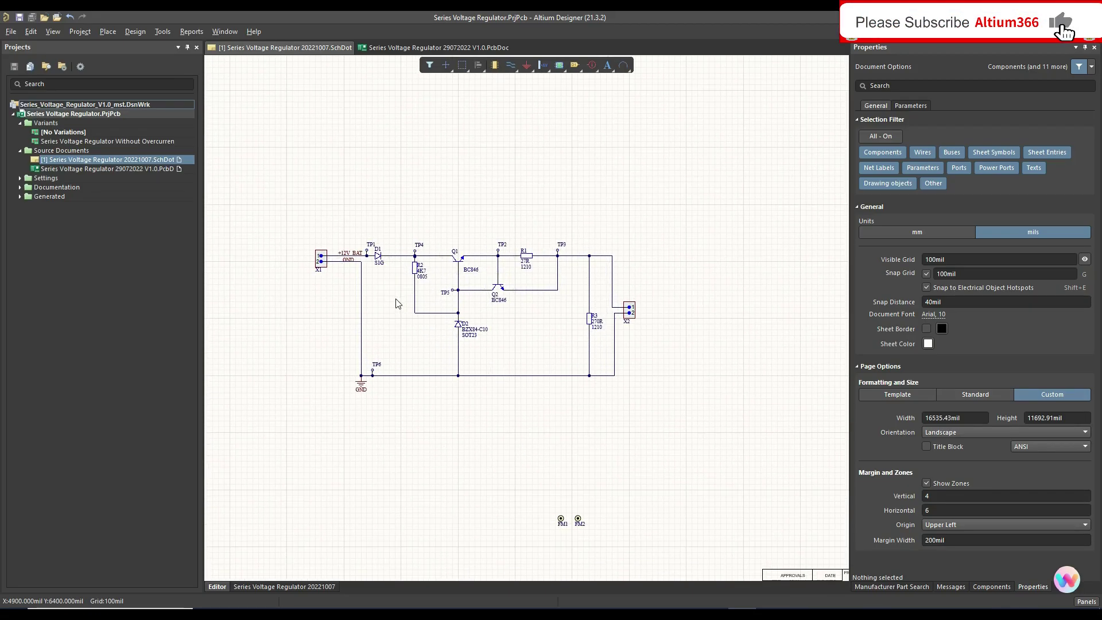
ctrl+scroll(408, 302, up, 1)
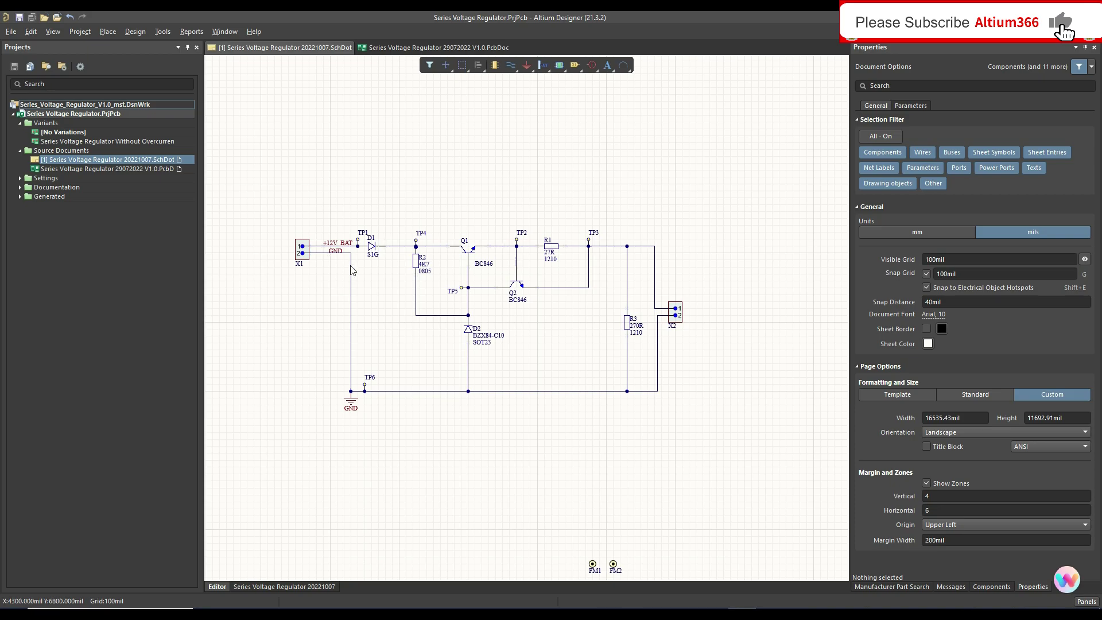
Step: Select the ground wire below D2 to check its net, then deselect it
click(351, 268)
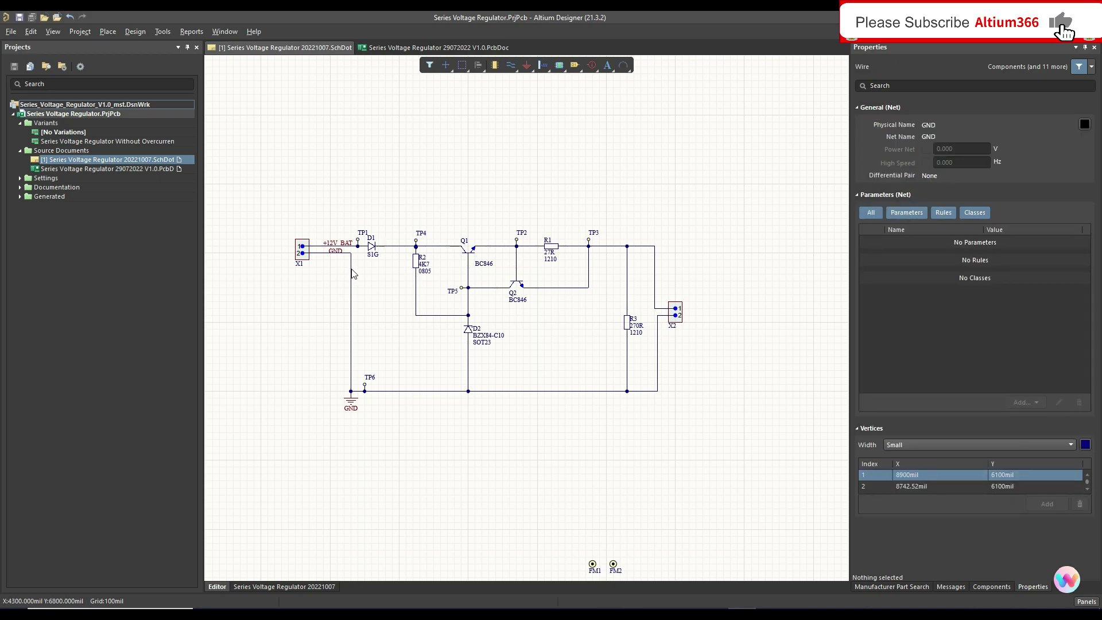
click(420, 371)
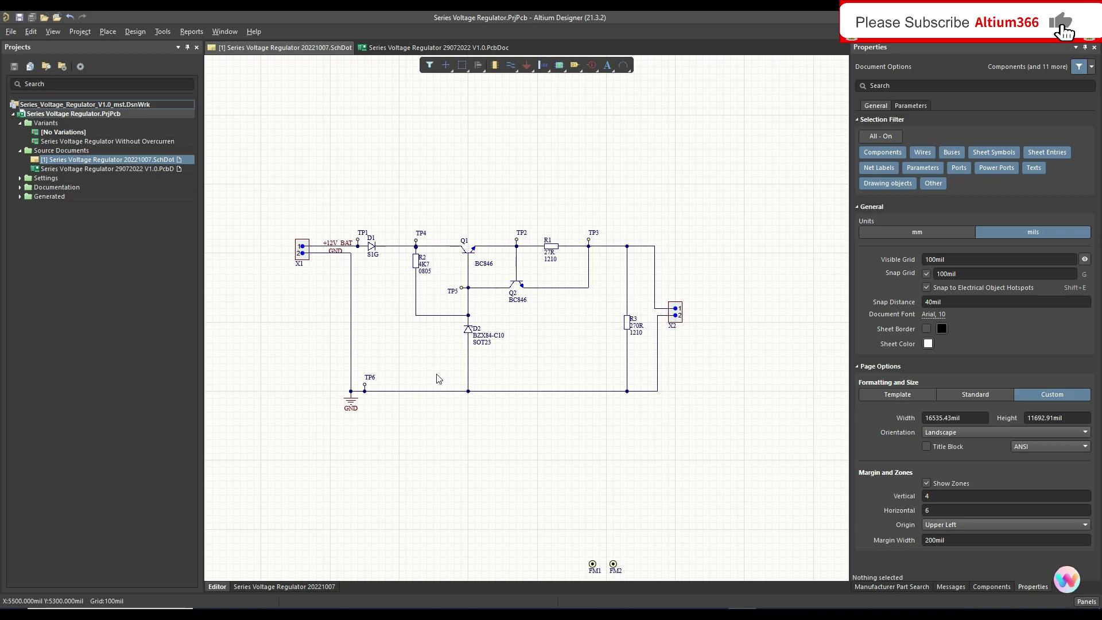
Step: Place a Parameter Set directive on the ground wire below D2 and label it GND
click(108, 31)
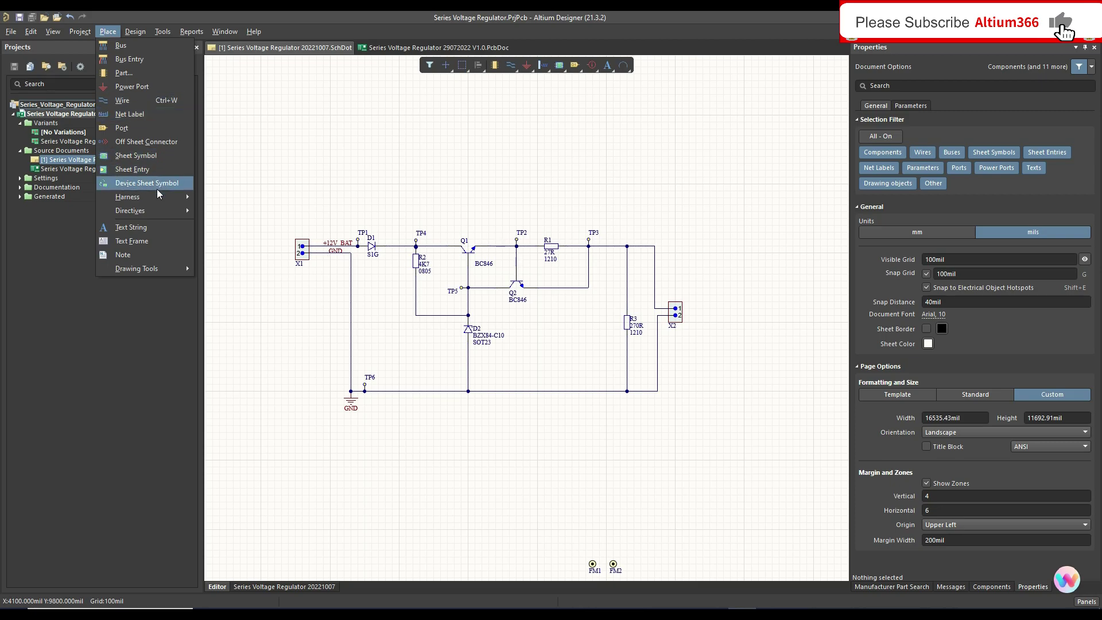
mouse_move(130, 210)
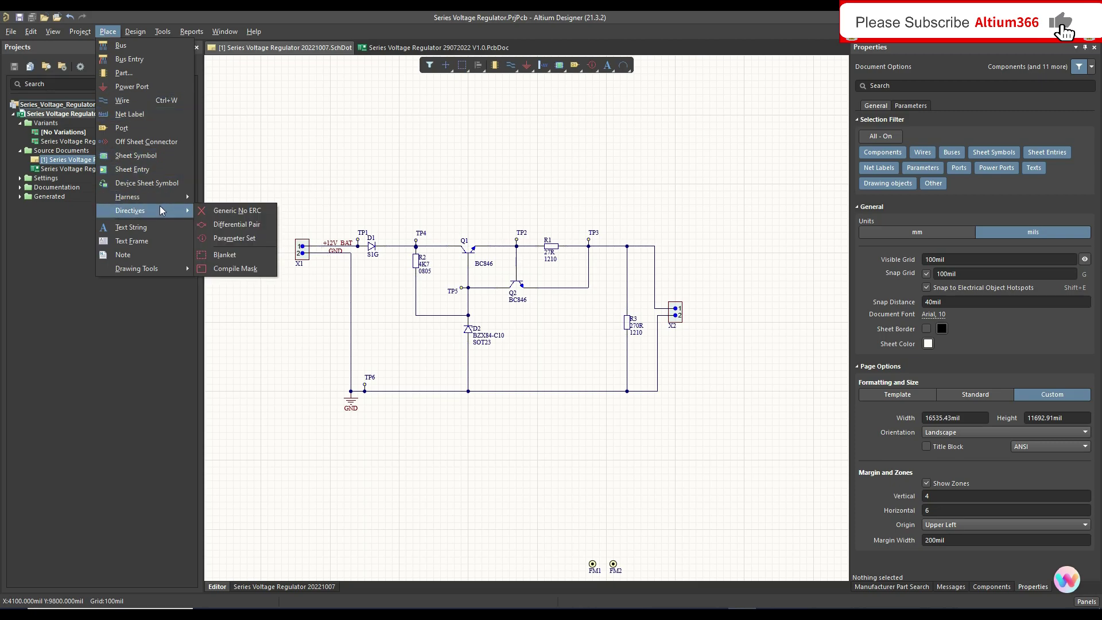
click(245, 239)
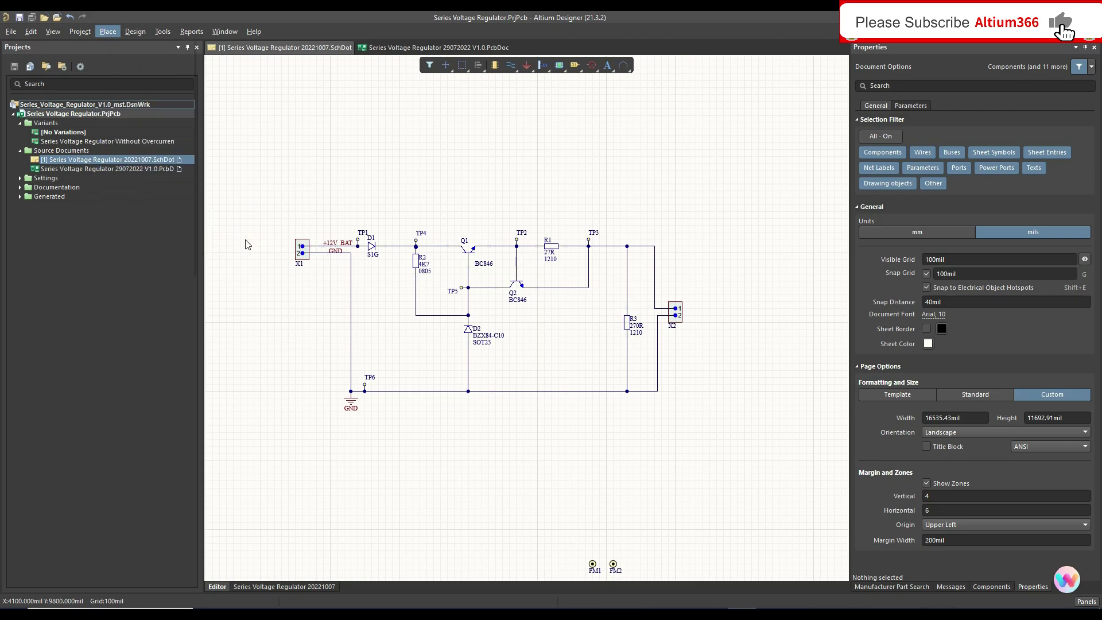
click(468, 395)
key(Tab)
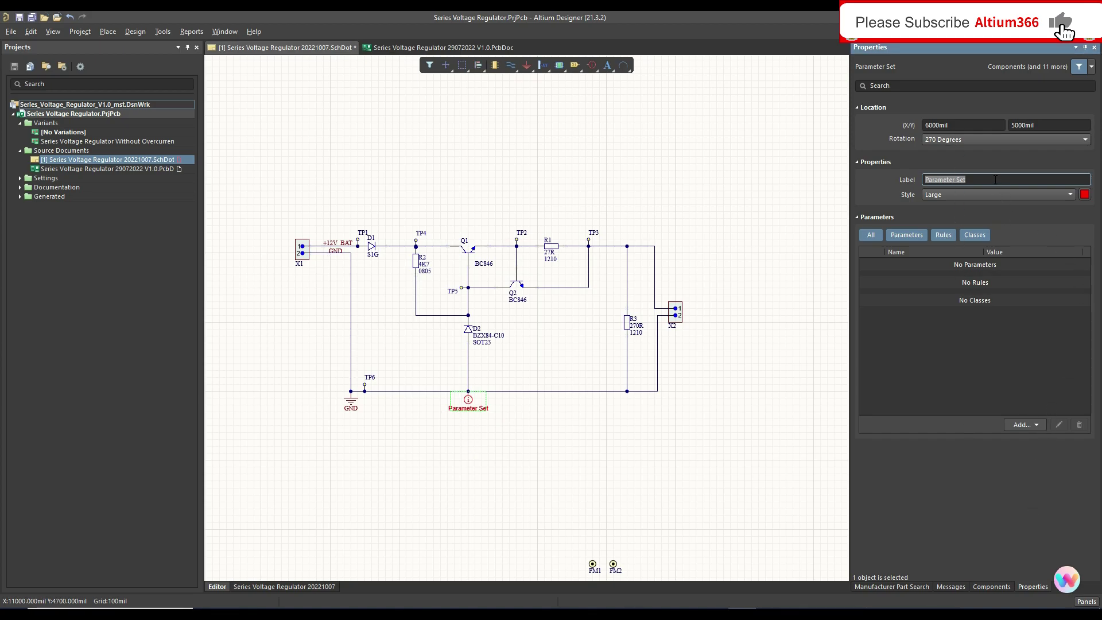
text(GN)
text(D)
Step: Commit the GND label and add a Routing Width Constraint rule to the parameter set
click(1034, 425)
click(1041, 461)
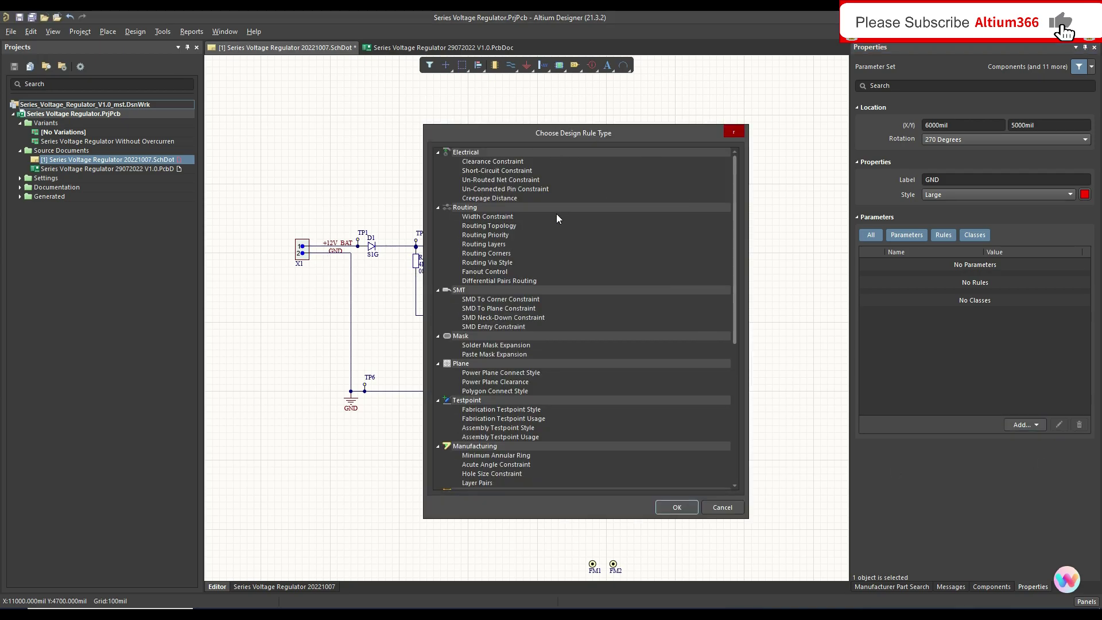
click(486, 217)
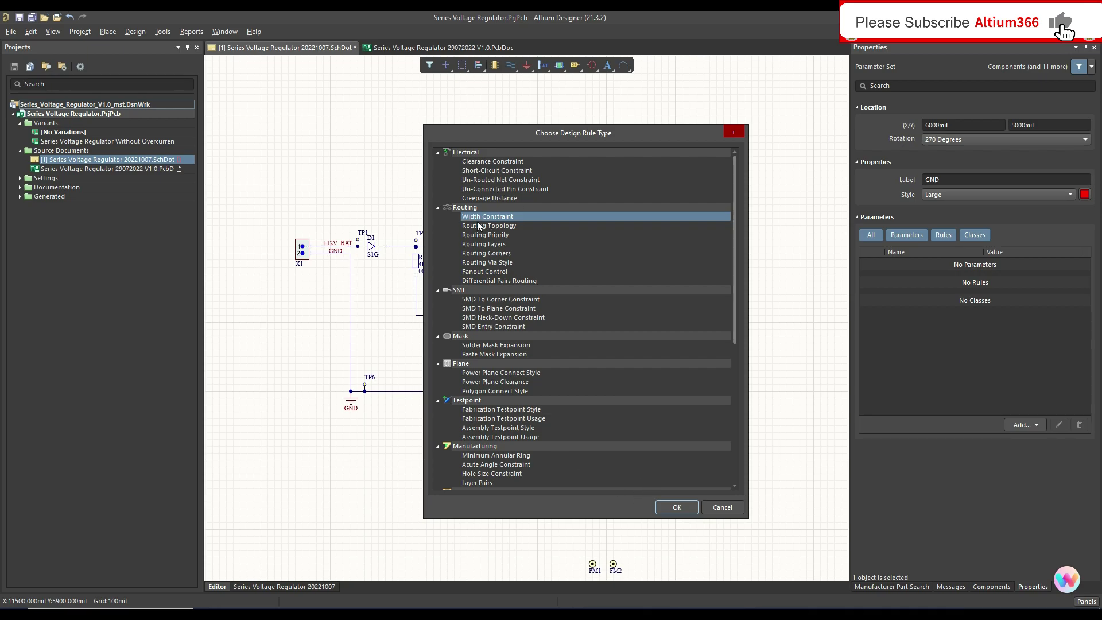
click(671, 506)
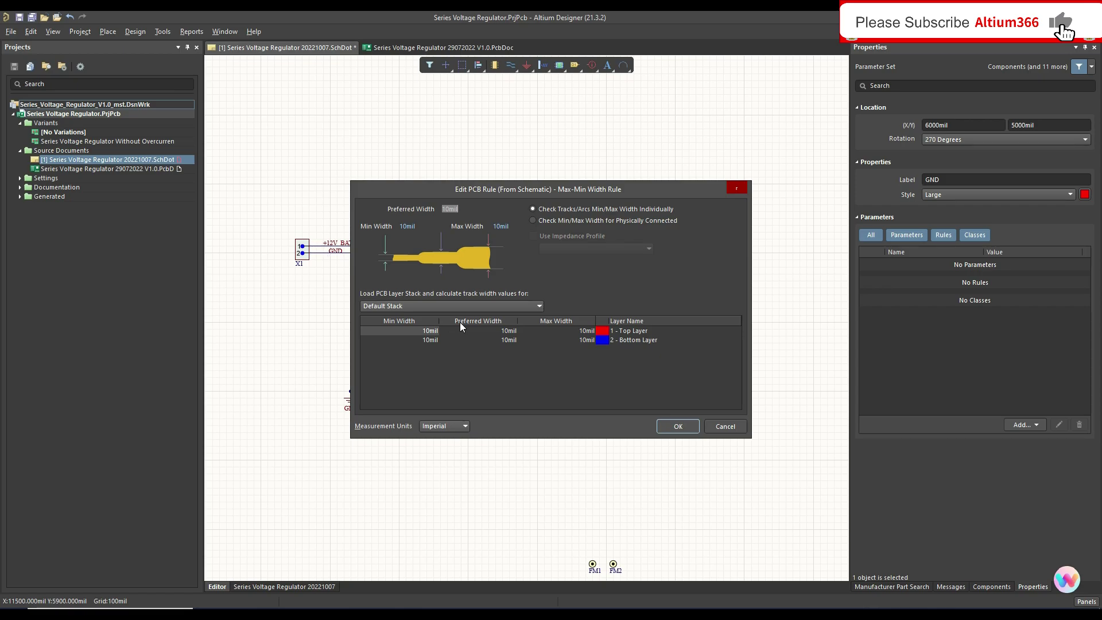
Step: Switch the width rule to Metric: Preferred 0.8 mm, Min 0.8 mm, Max 1 mm
click(459, 426)
click(453, 439)
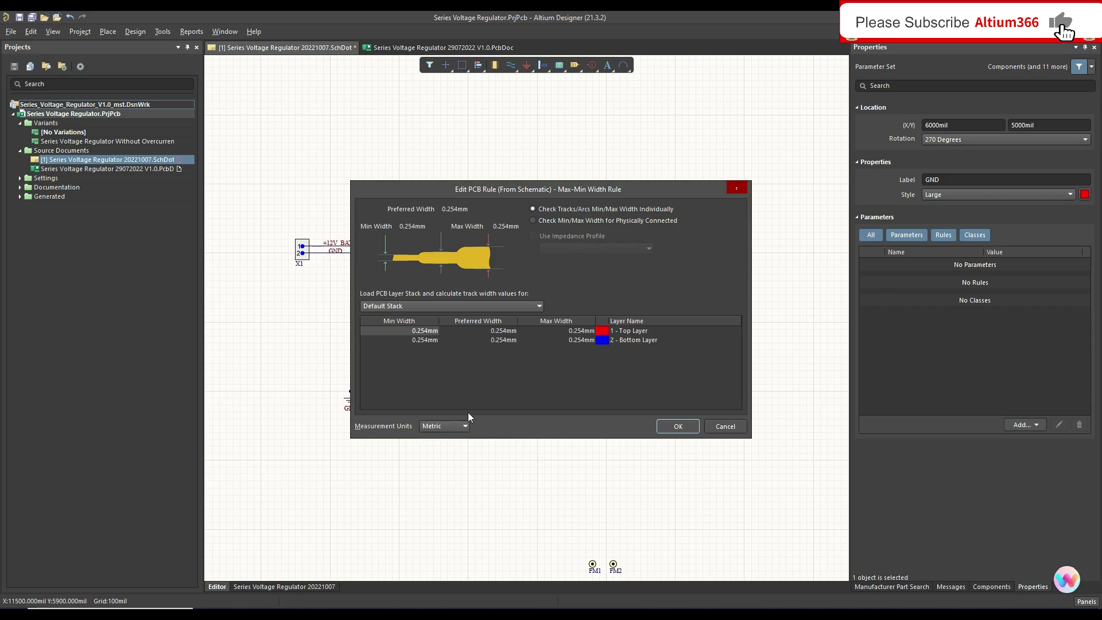
double_click(455, 210)
text(0.8)
double_click(424, 225)
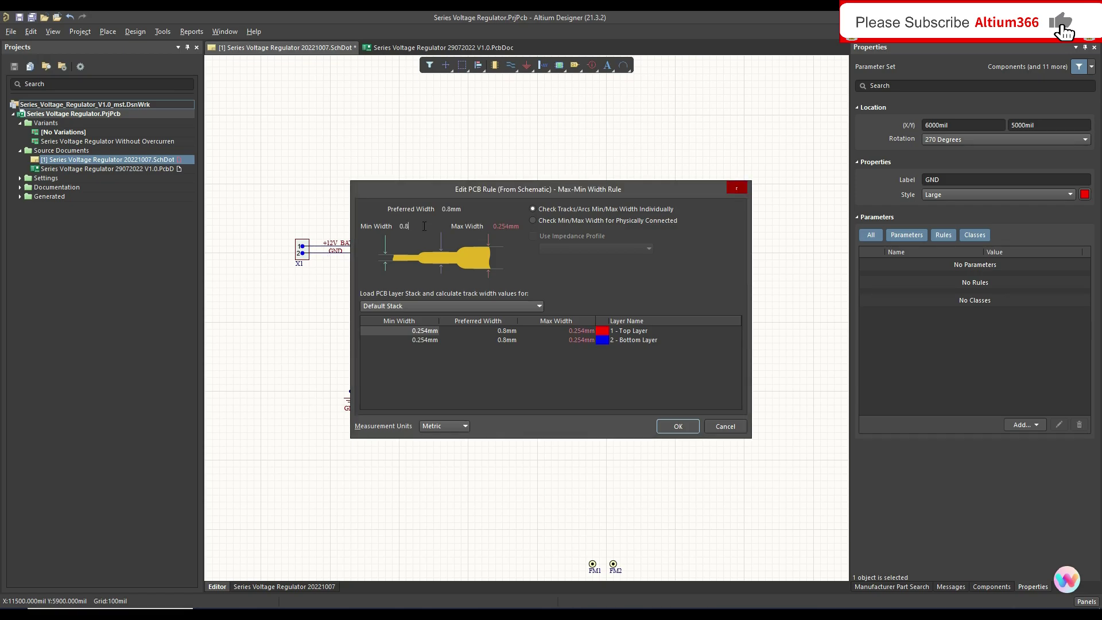
text(0.8)
key(Tab)
text(1)
text(mm)
click(549, 372)
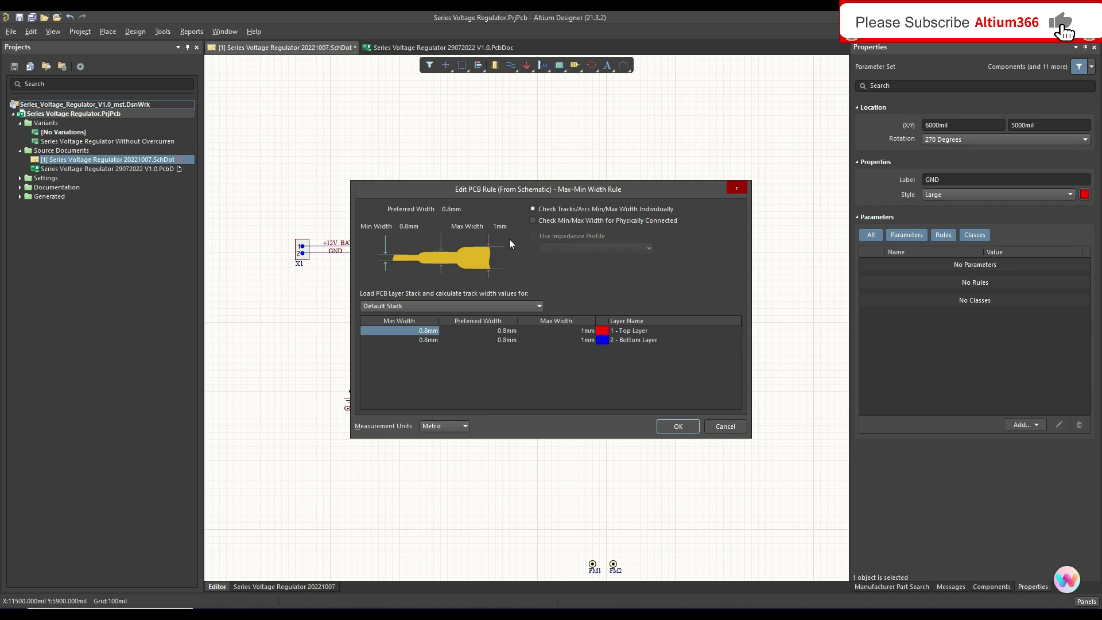
click(675, 428)
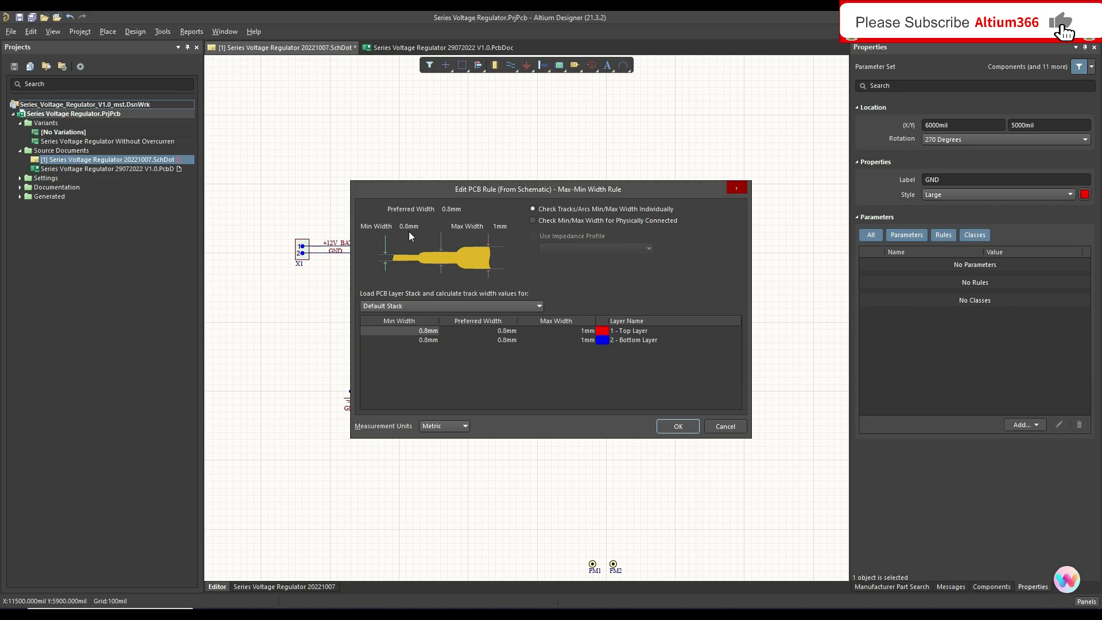
click(678, 427)
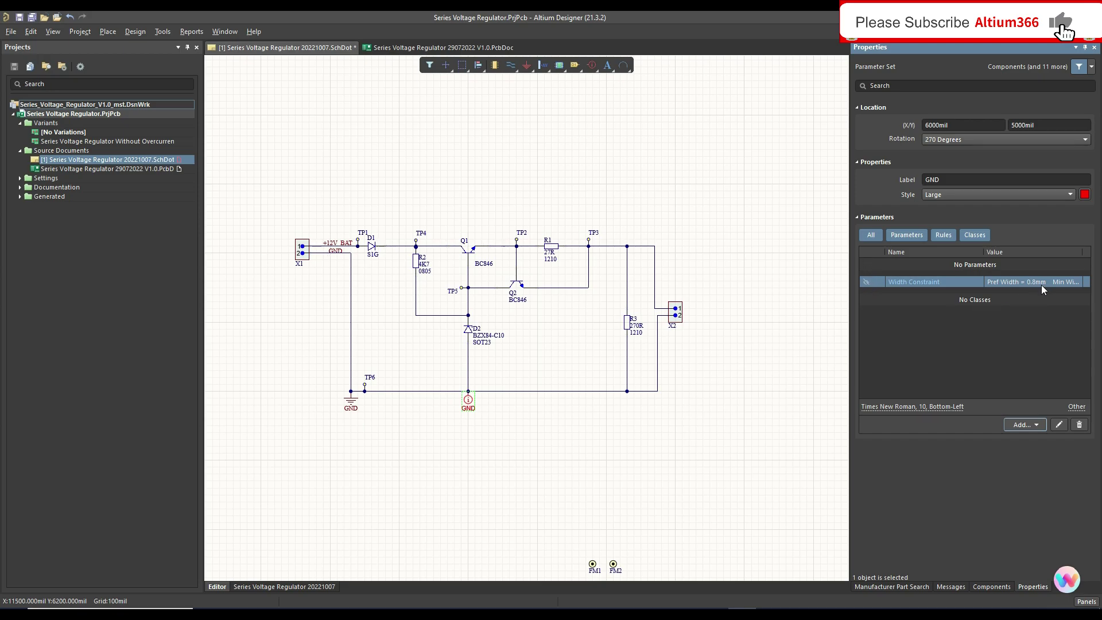
Step: Show the Width Constraint text on the schematic and move it below the GND marker
click(865, 281)
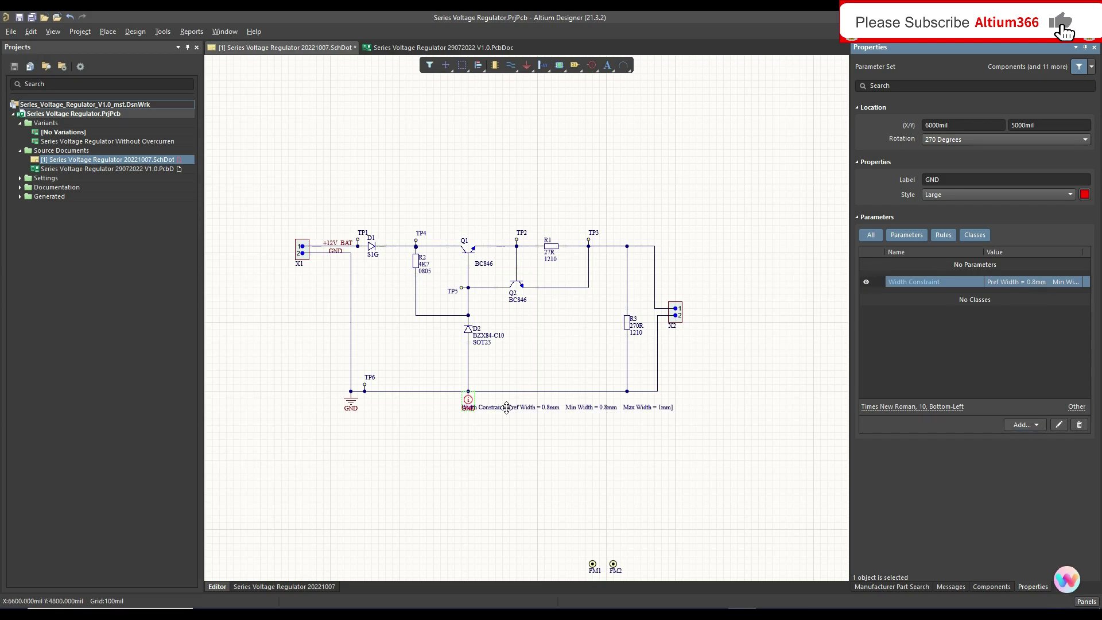
click(512, 433)
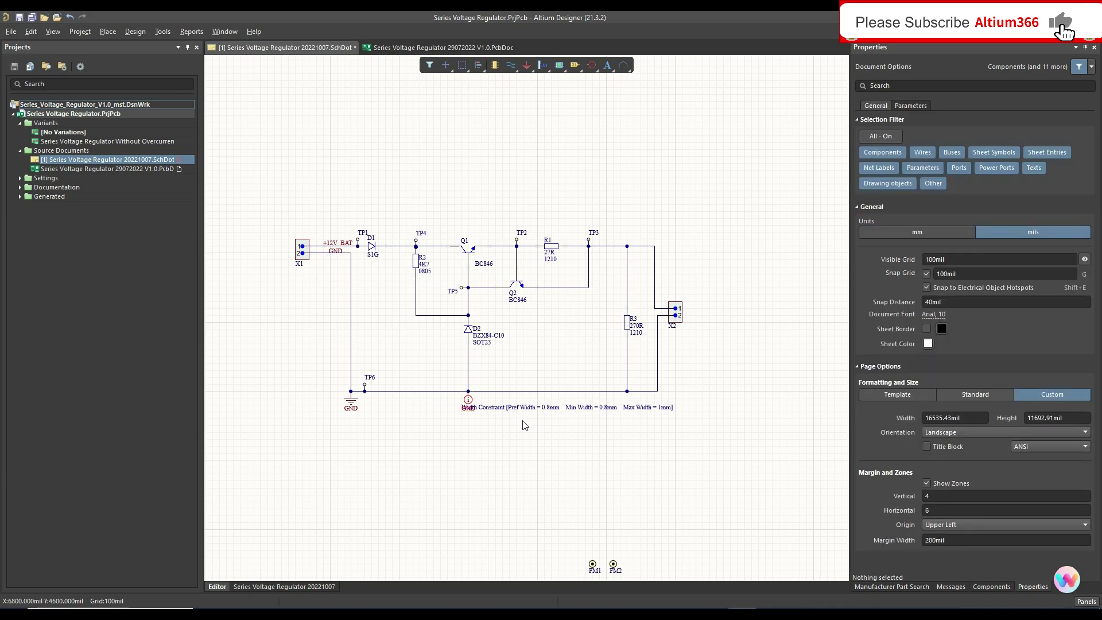
ctrl+scroll(526, 428, up, 2)
mouse_move(487, 400)
mouse_down()
mouse_move(485, 432)
mouse_move(495, 421)
mouse_up()
click(476, 466)
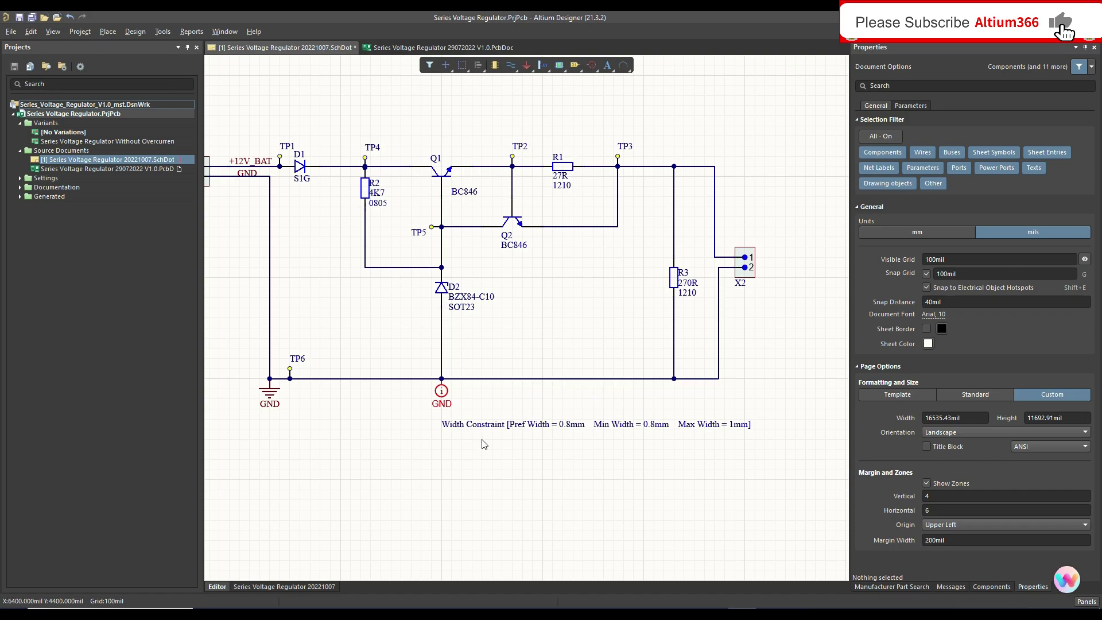
click(136, 33)
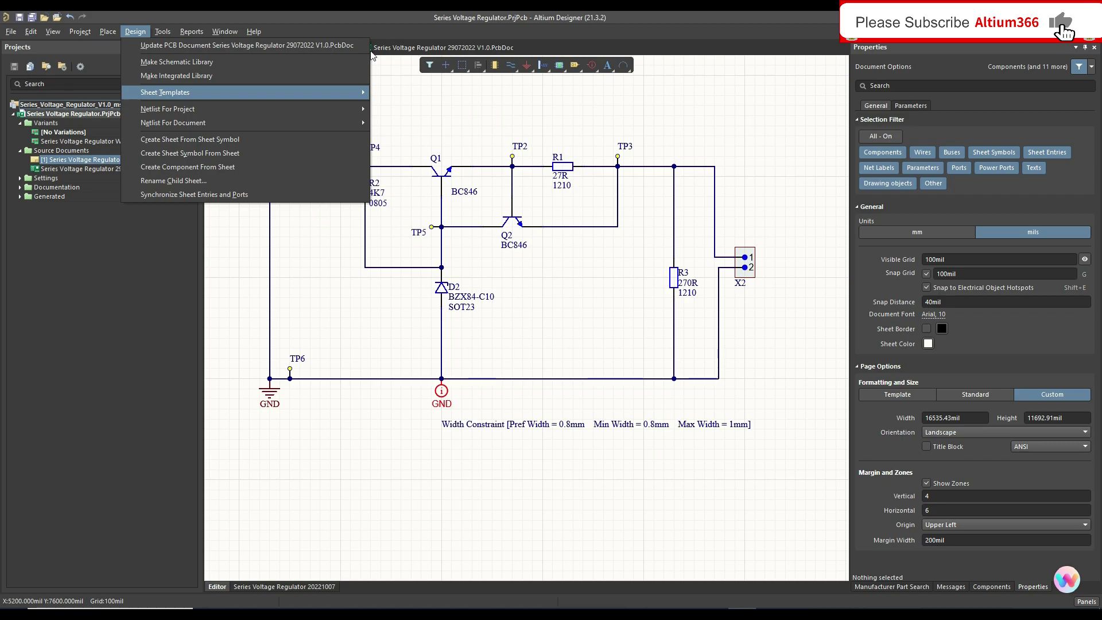
click(402, 93)
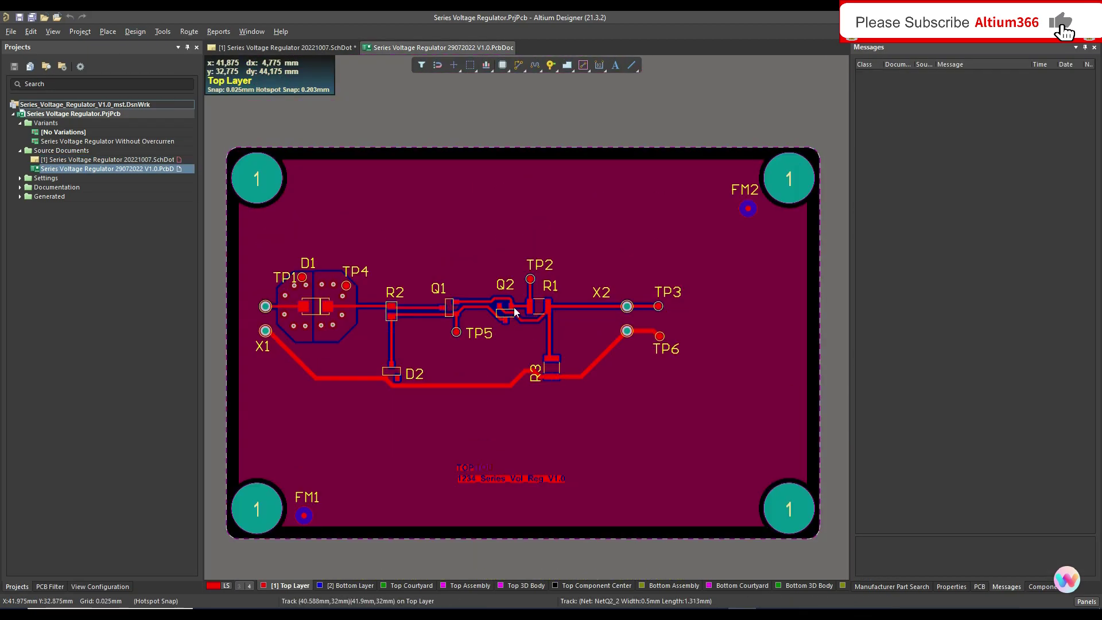
key(3)
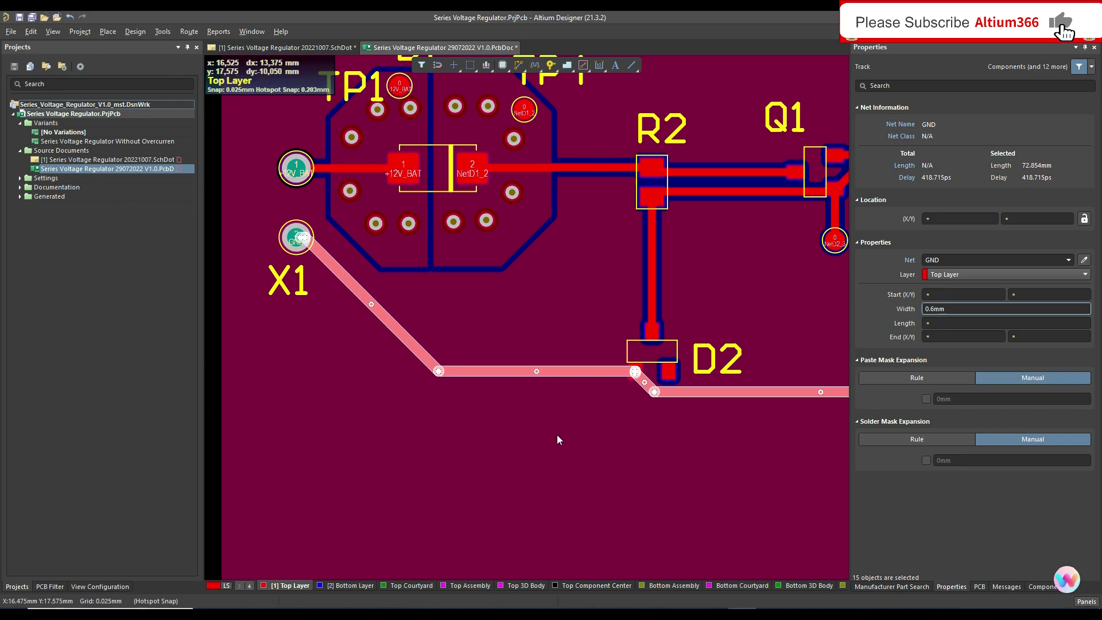
click(522, 434)
key(Escape)
key(ctrl+Page_Down)
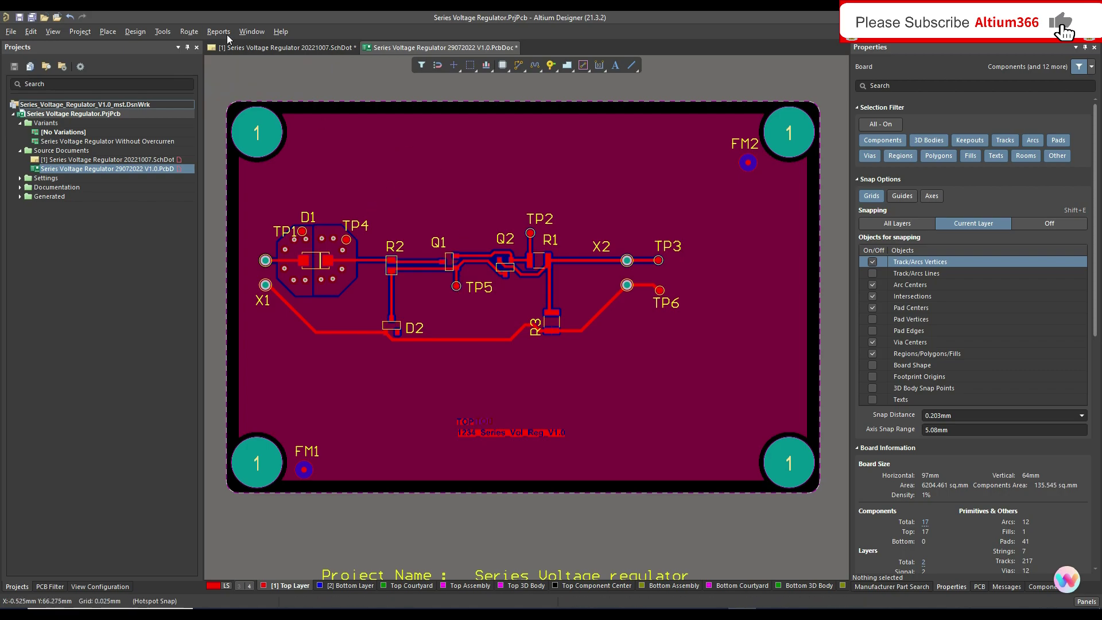
click(163, 32)
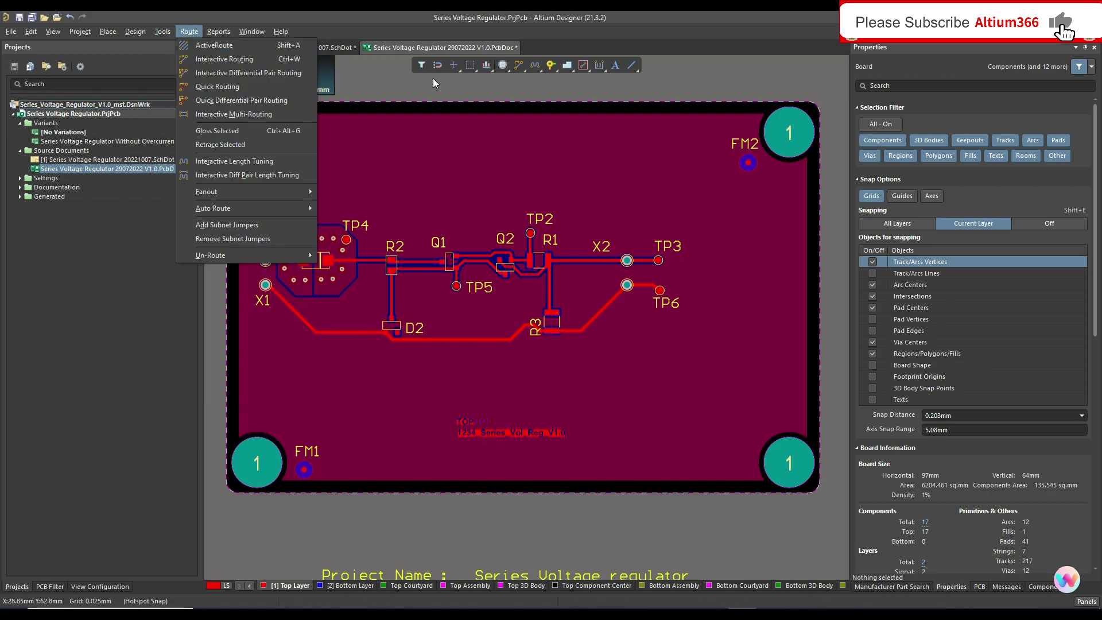
click(388, 144)
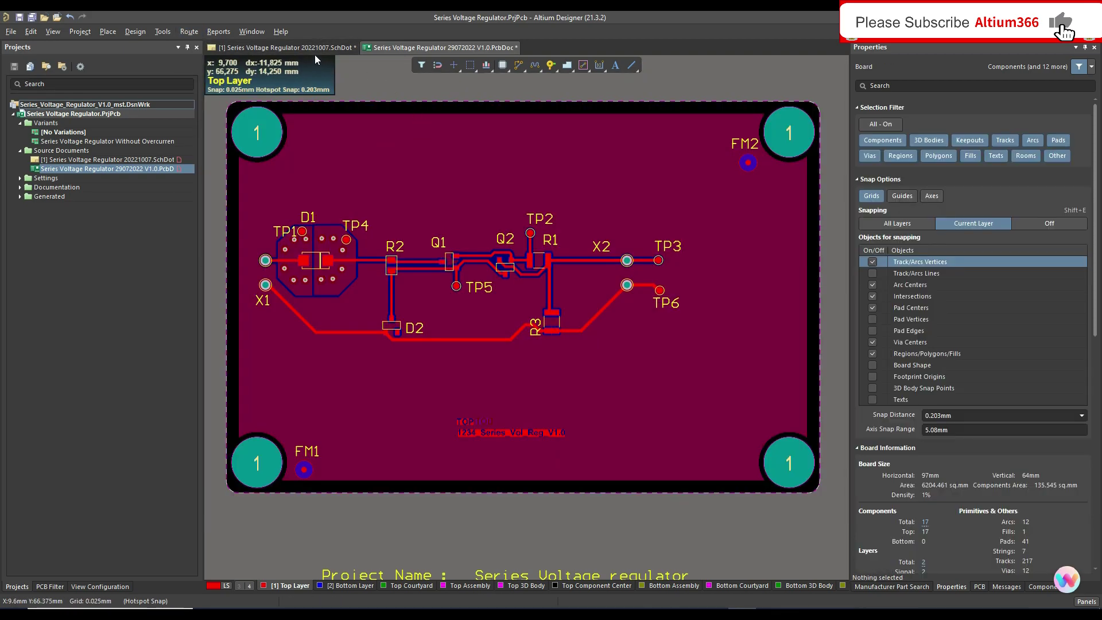
click(314, 48)
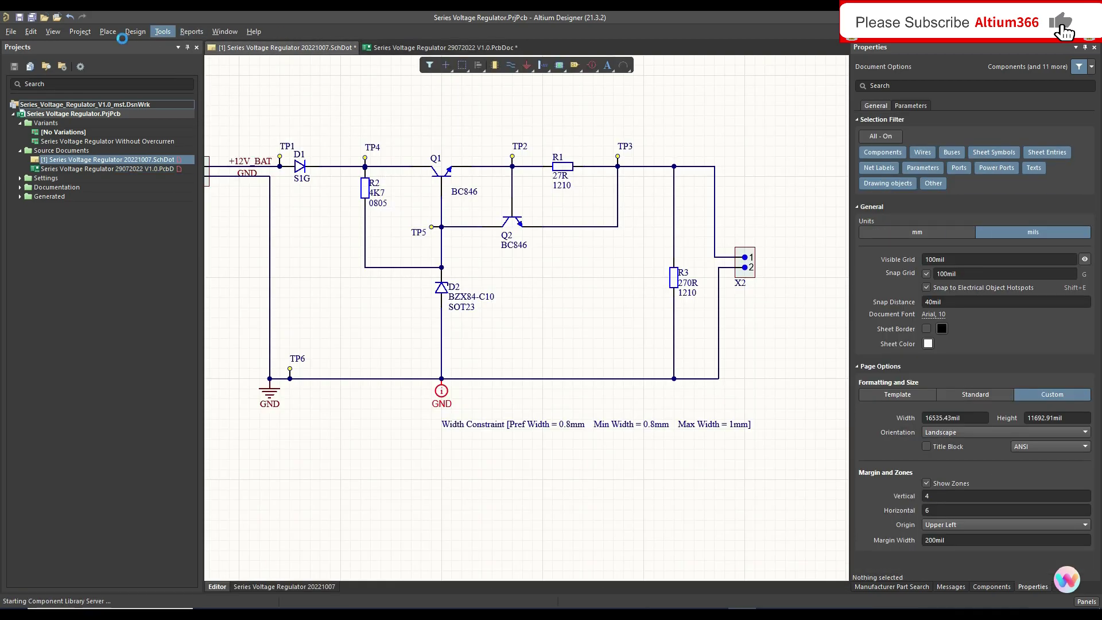
Step: Import the schematic changes into the PCB via ECO and delete the added room
click(379, 48)
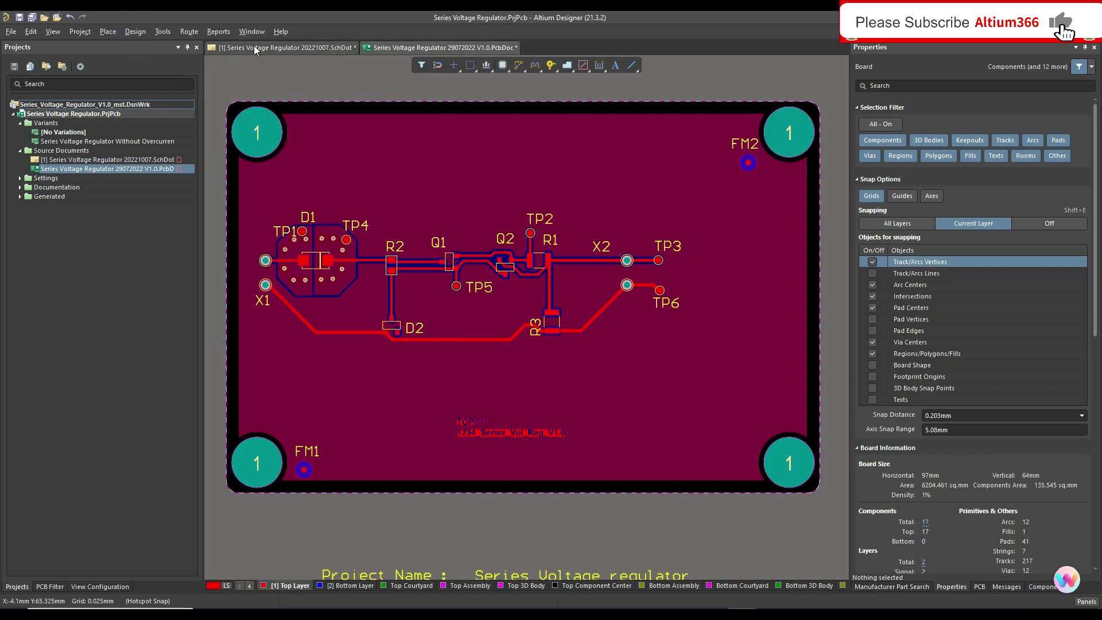
click(143, 33)
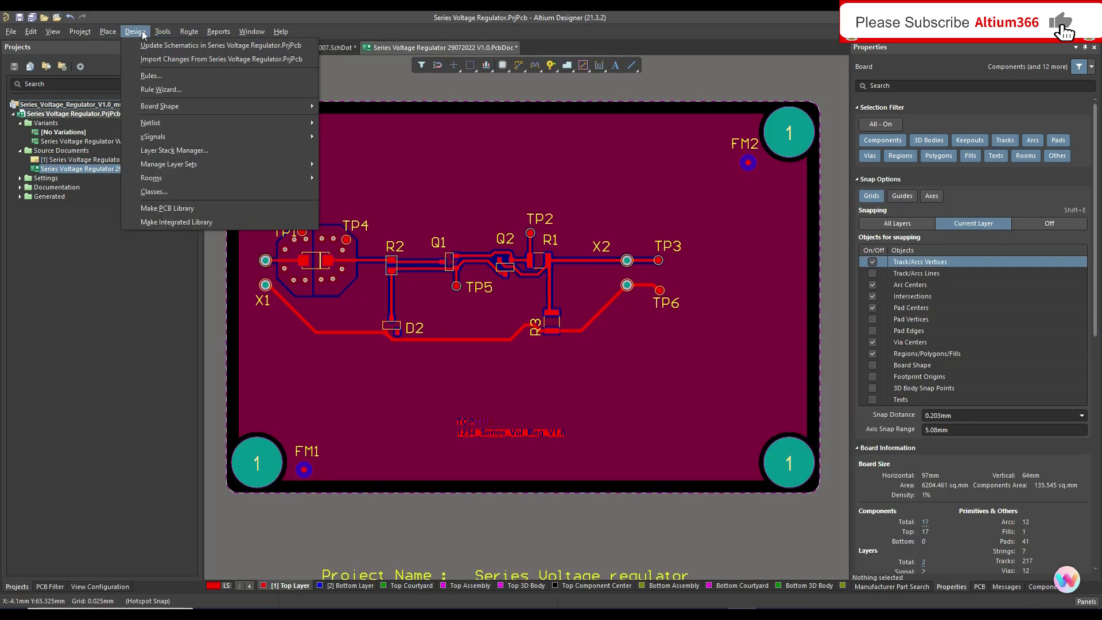
click(171, 60)
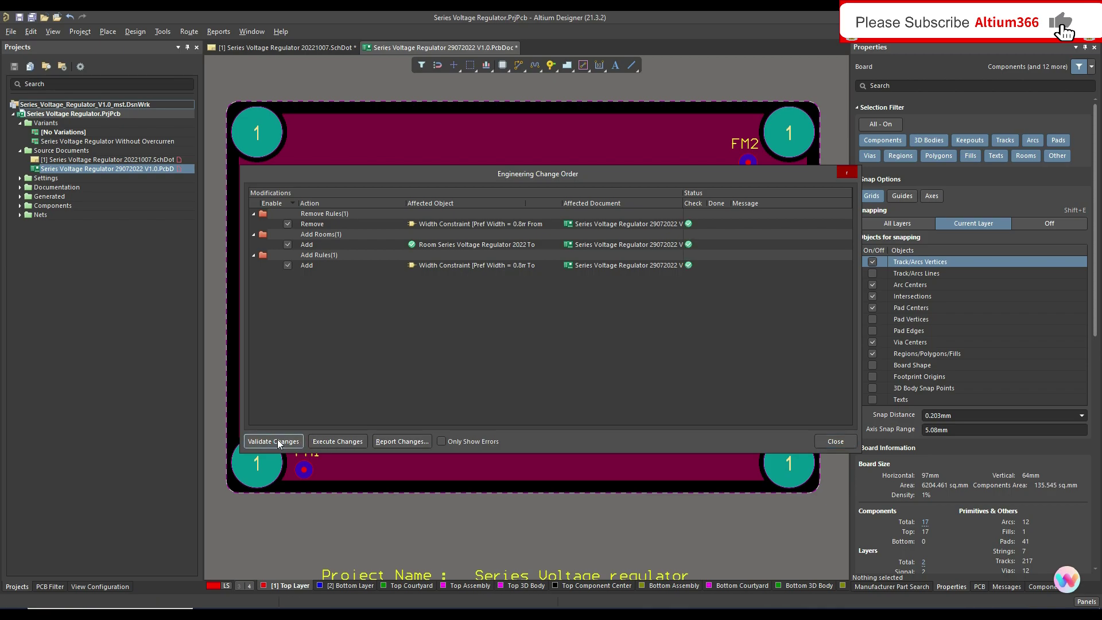
click(347, 441)
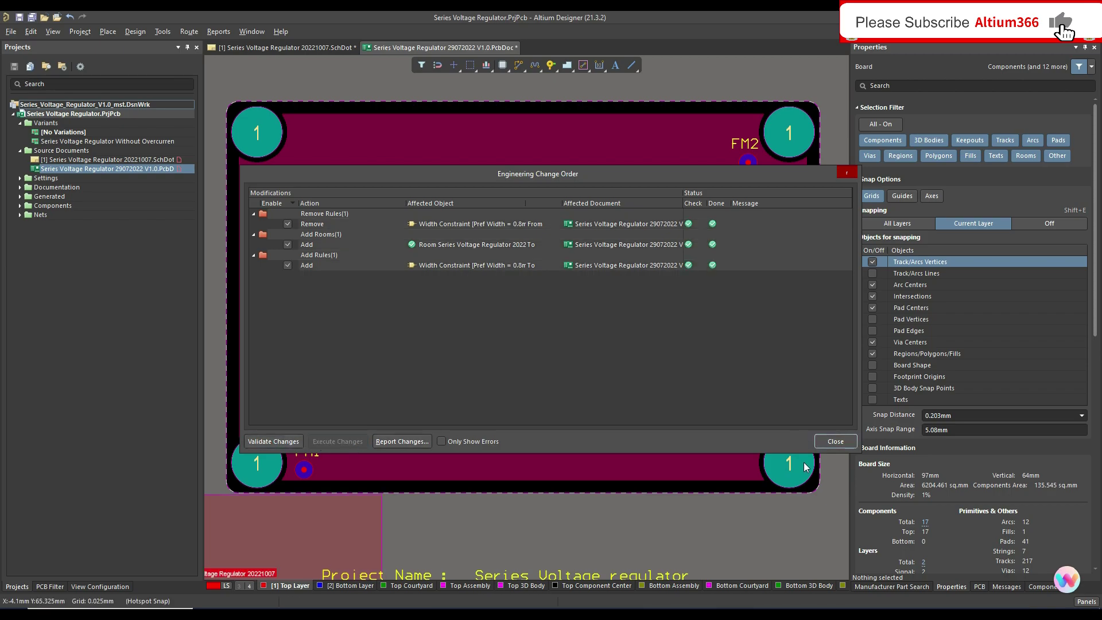
click(835, 441)
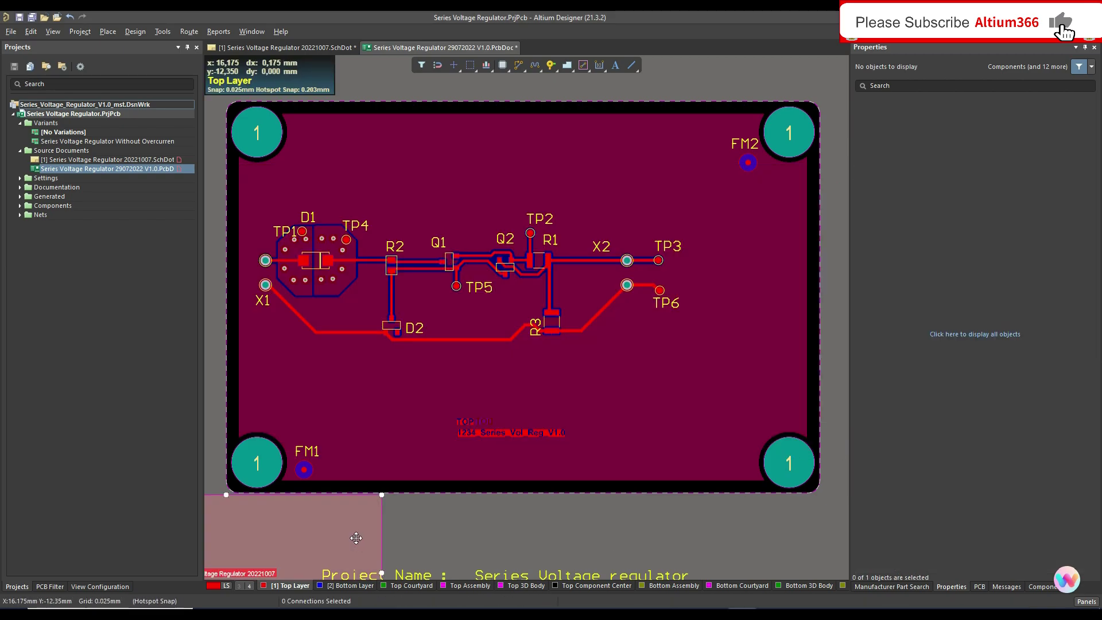
key(Delete)
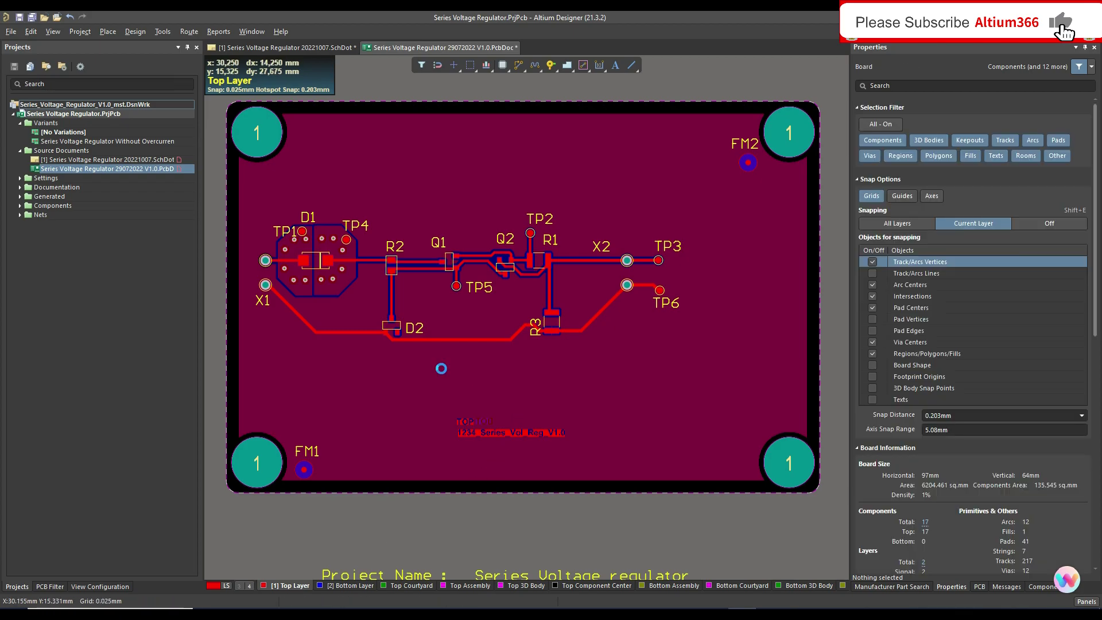
Step: Save the PCB and confirm the diagonal GND track from X1 is 0.6 mm wide
key(ctrl+s)
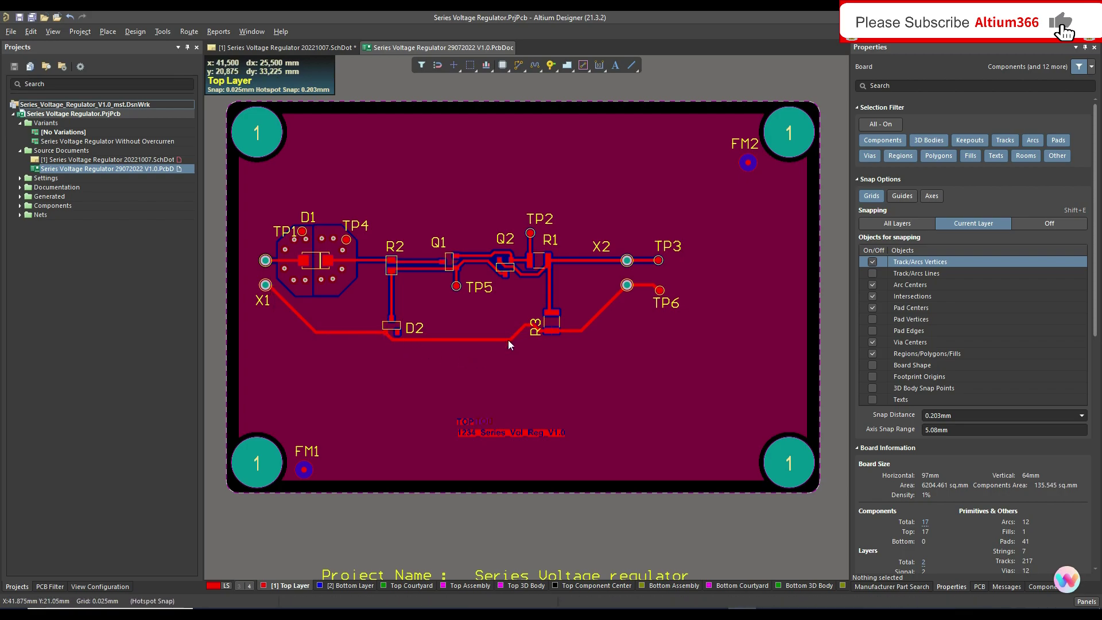
click(293, 310)
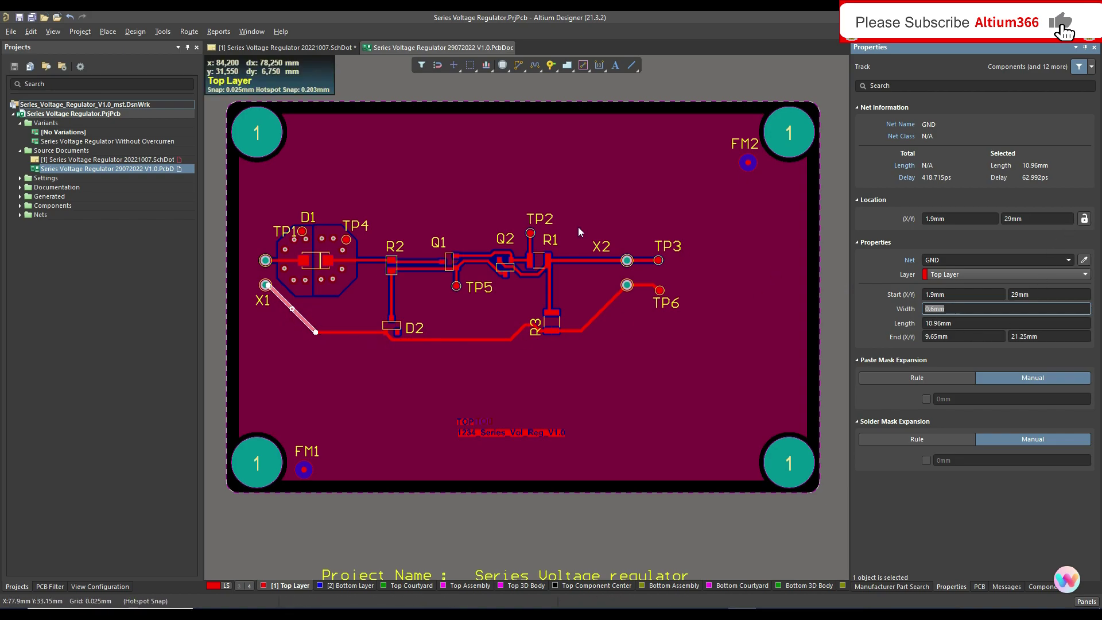
click(165, 32)
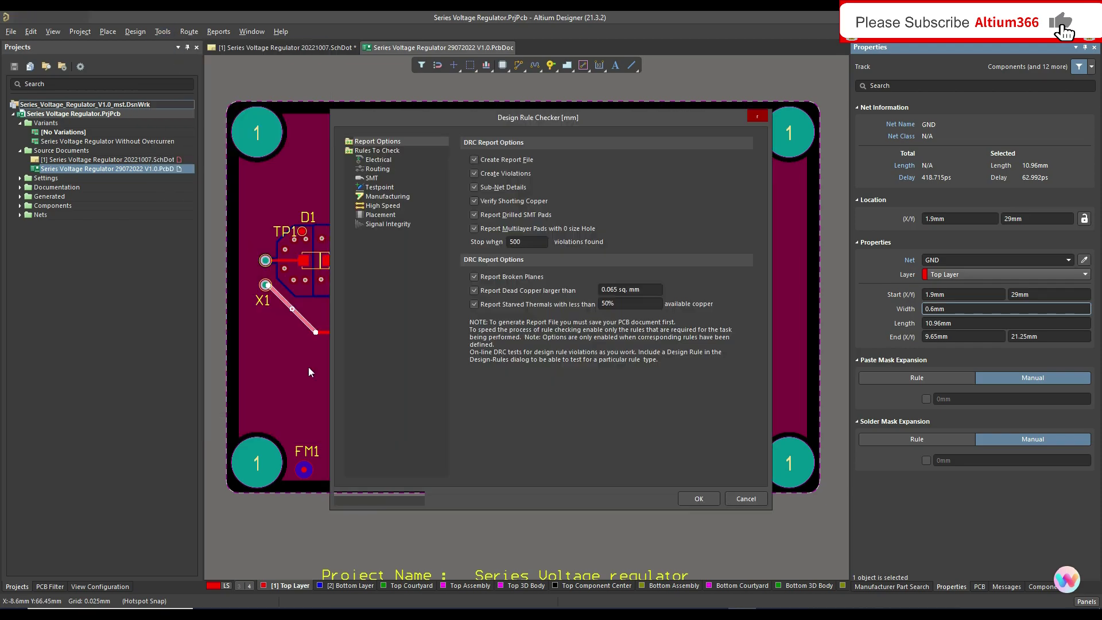
Step: Run the design rule check and jump to the first of 15 GND width violations
click(398, 495)
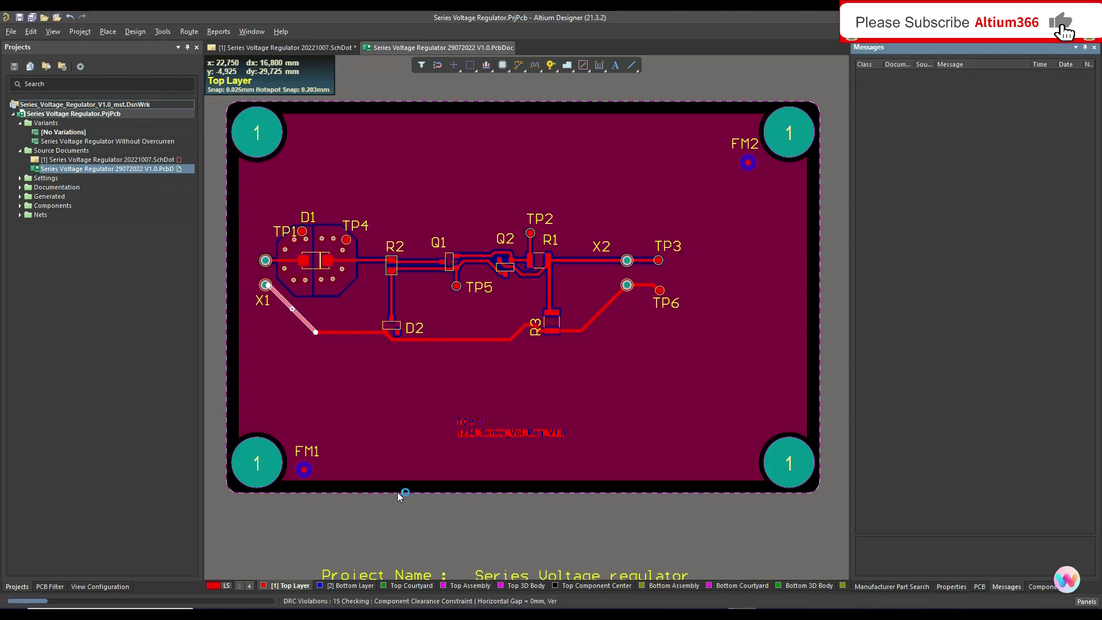
scroll(632, 145, down, 5)
scroll(633, 145, down, 5)
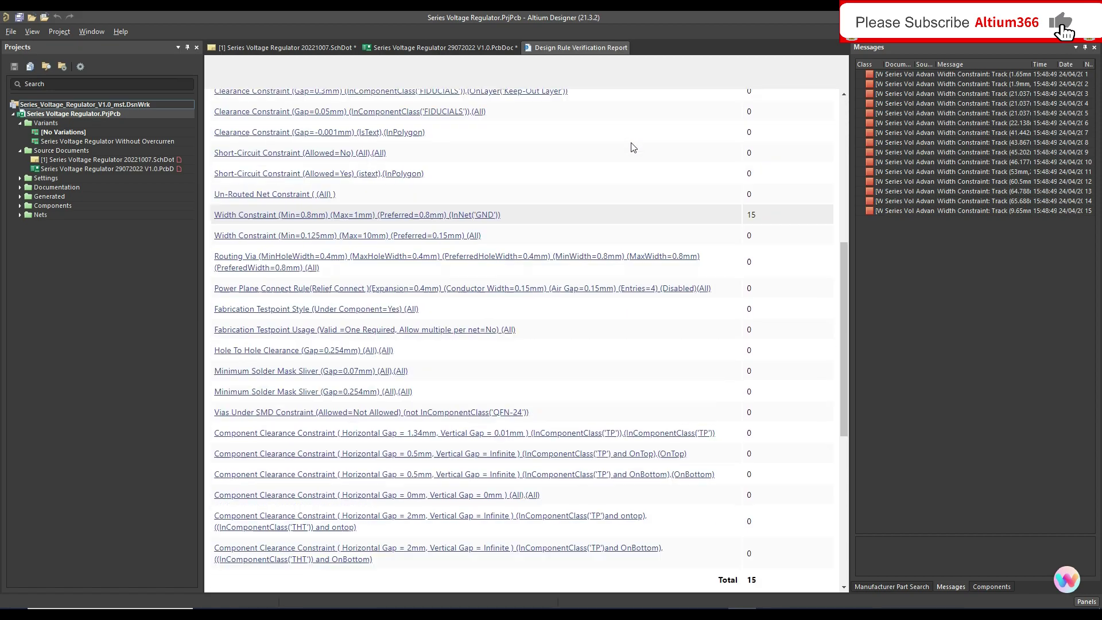
scroll(634, 148, up, 10)
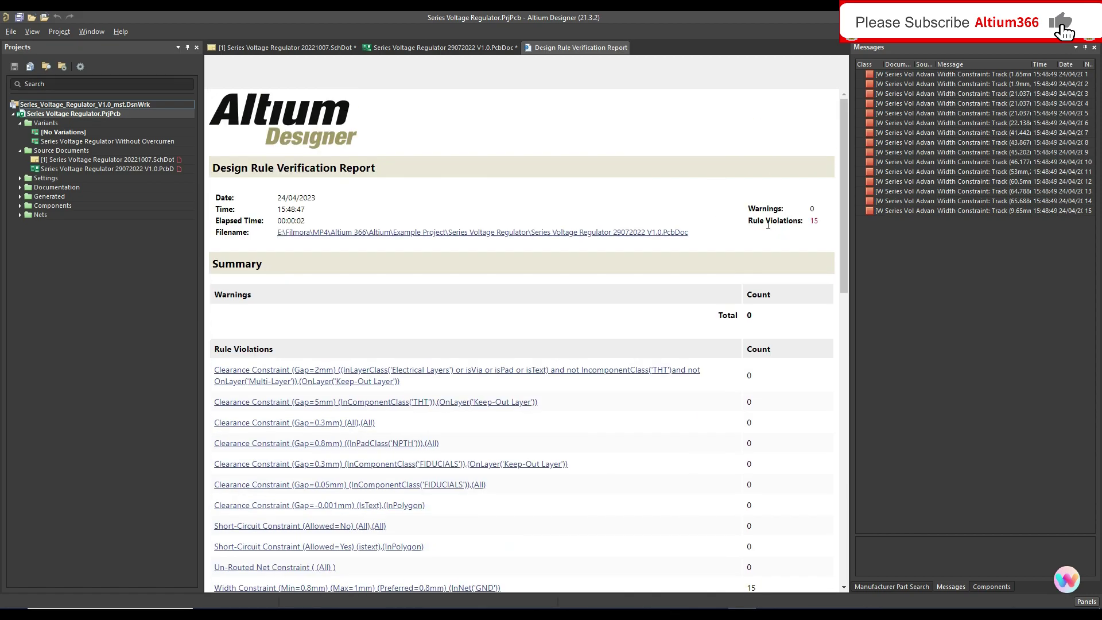
scroll(768, 225, down, 6)
scroll(768, 225, down, 2)
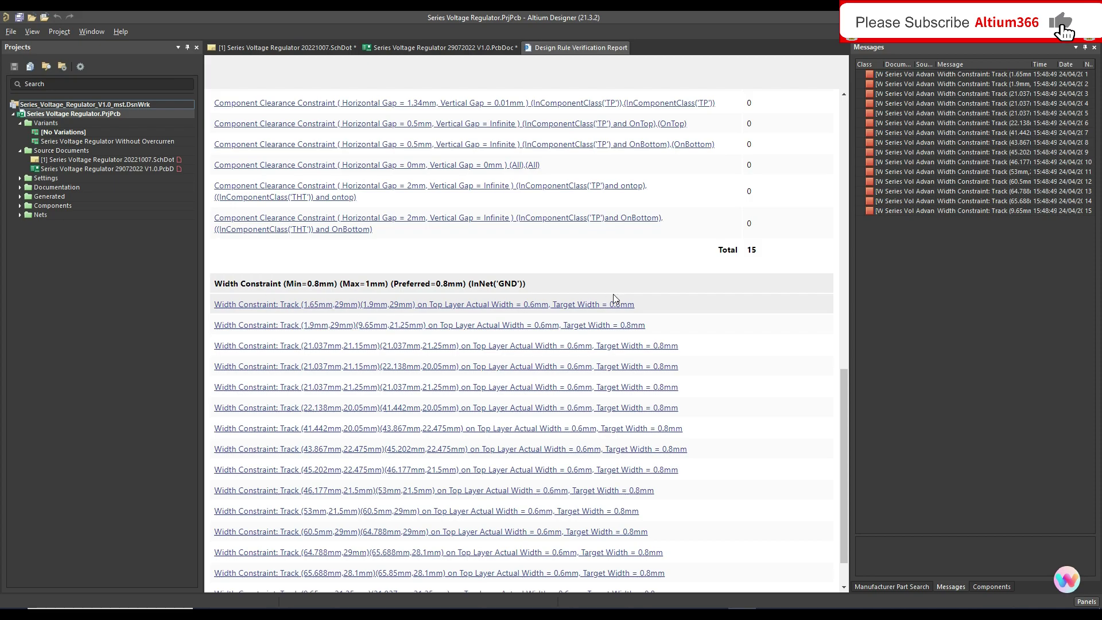
scroll(371, 306, down, 2)
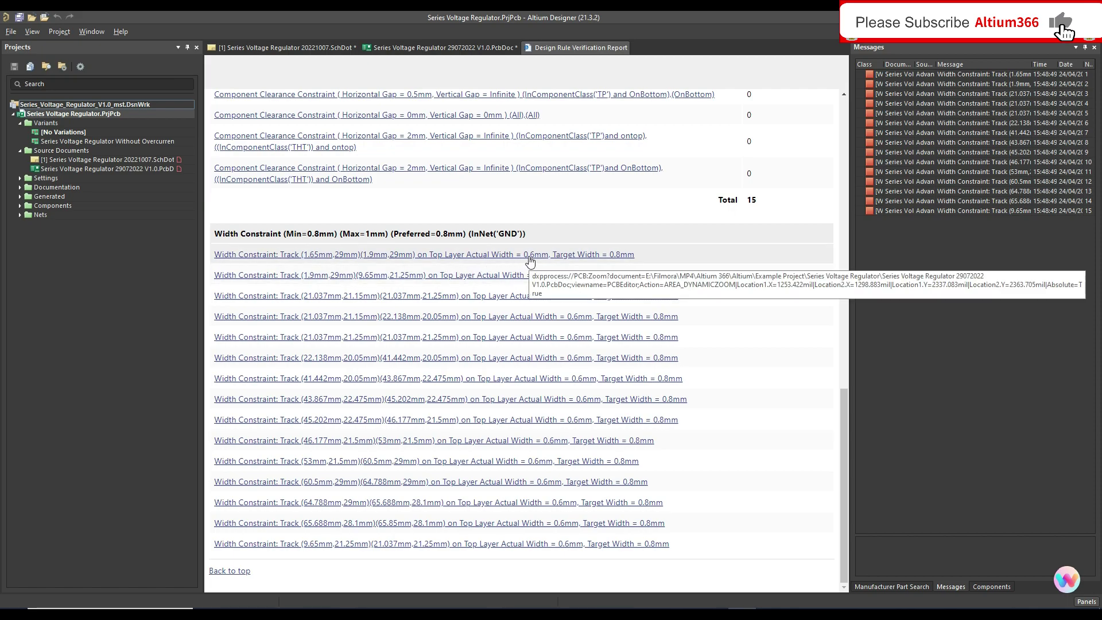
click(609, 254)
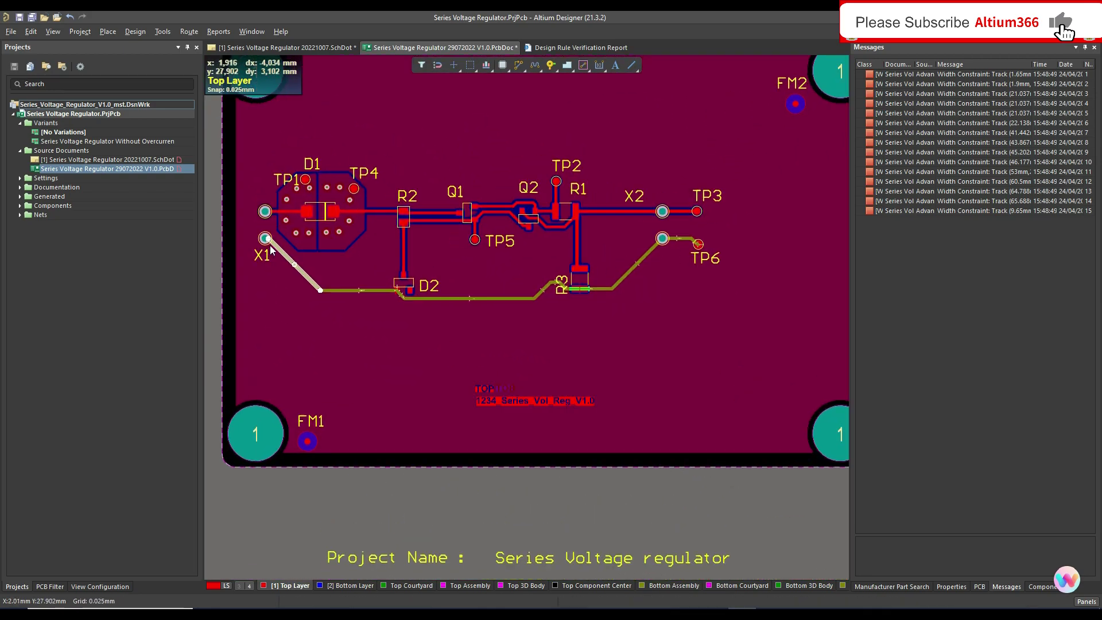
Step: Select all connected GND tracks from X1 to TP6 and set their Width to 0.8 mm
ctrl+scroll(270, 246, up, 5)
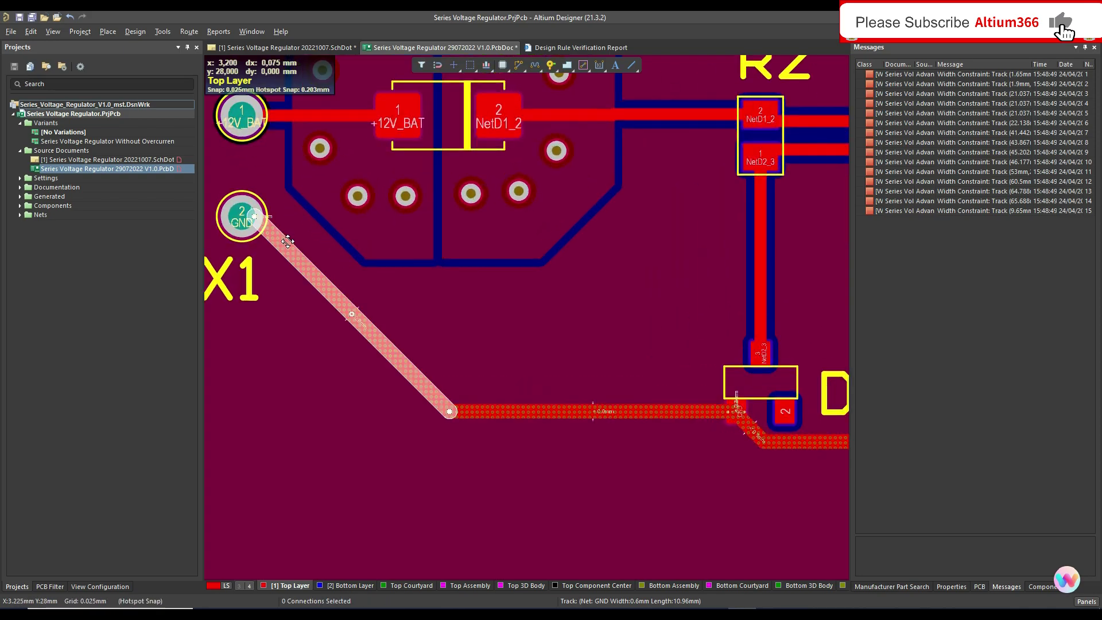
key(Tab)
click(293, 256)
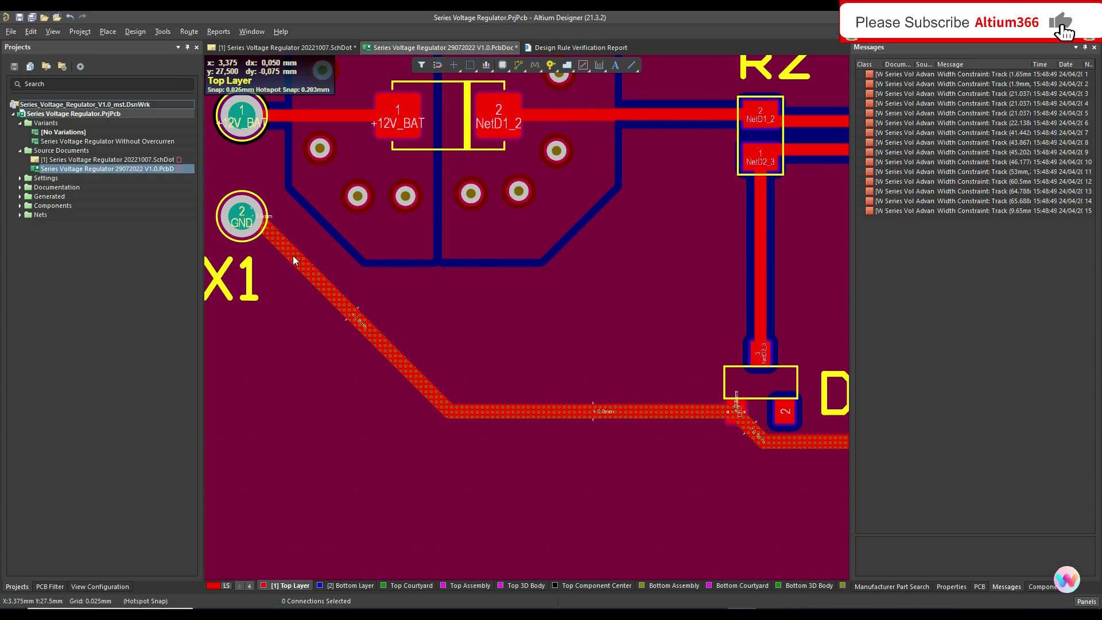
key(Tab)
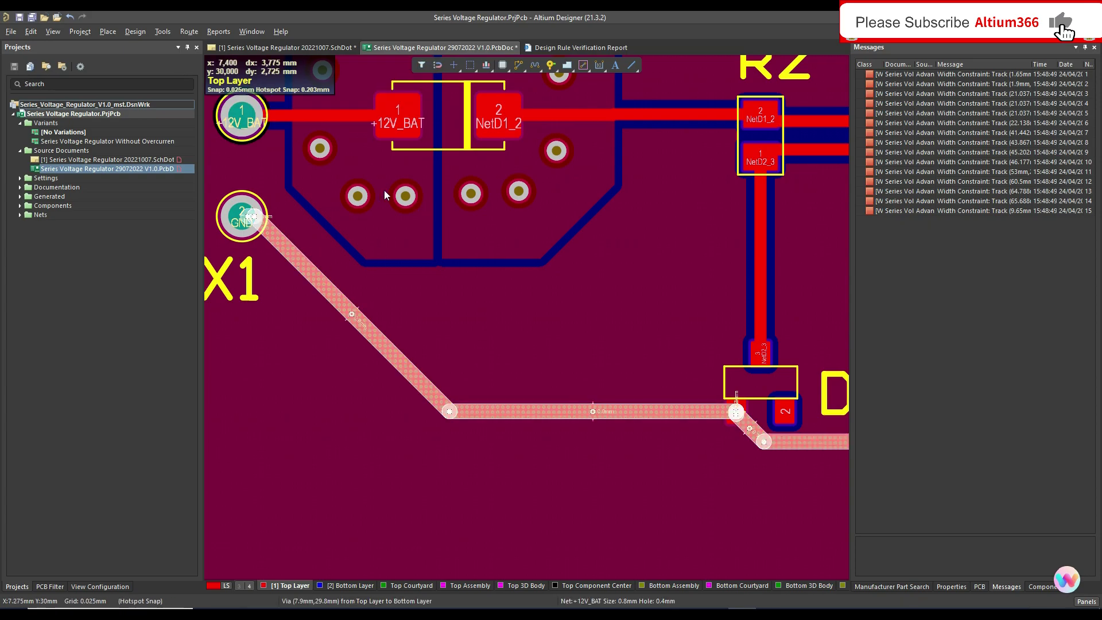
ctrl+scroll(344, 197, down, 2)
ctrl+scroll(646, 388, down, 2)
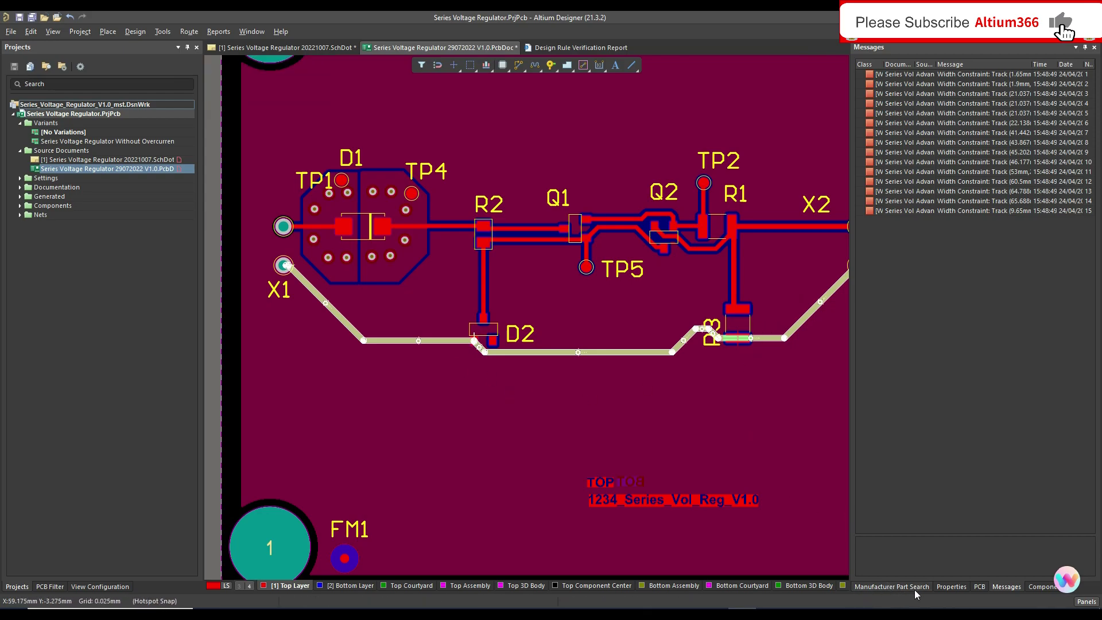
click(950, 586)
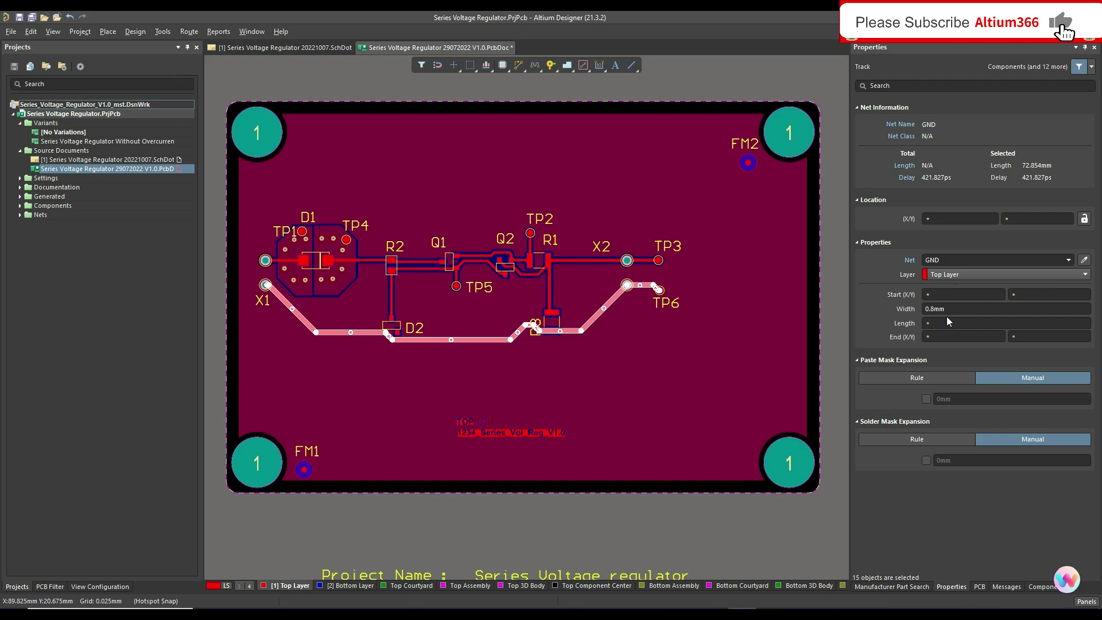
click(584, 387)
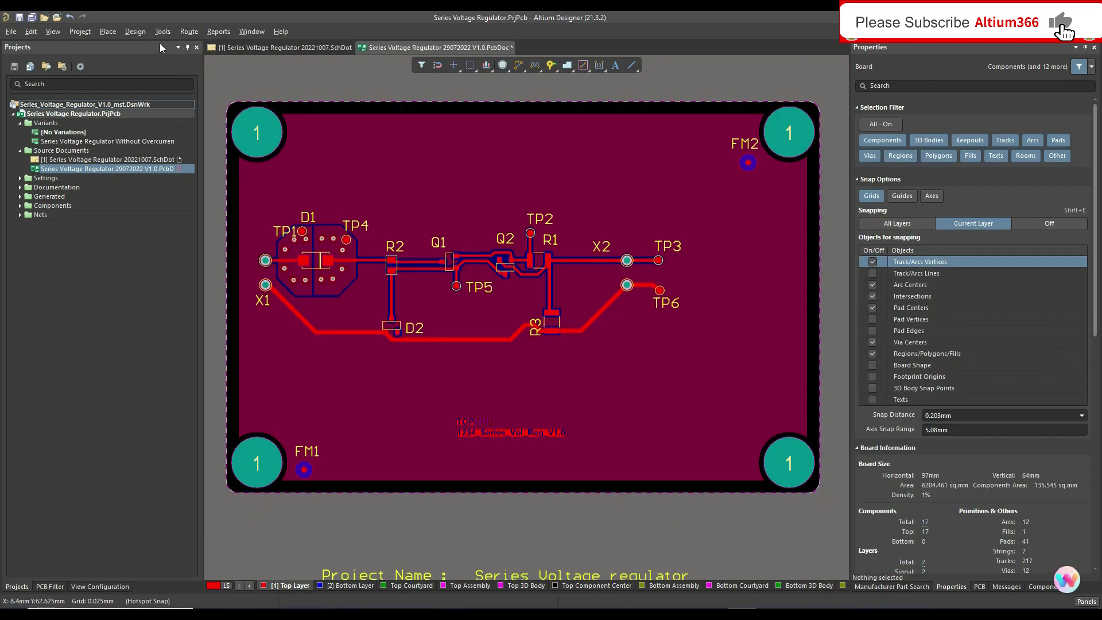
Step: Rerun the Design Rule Check and verify the report shows 0 rule violations
click(163, 32)
click(189, 46)
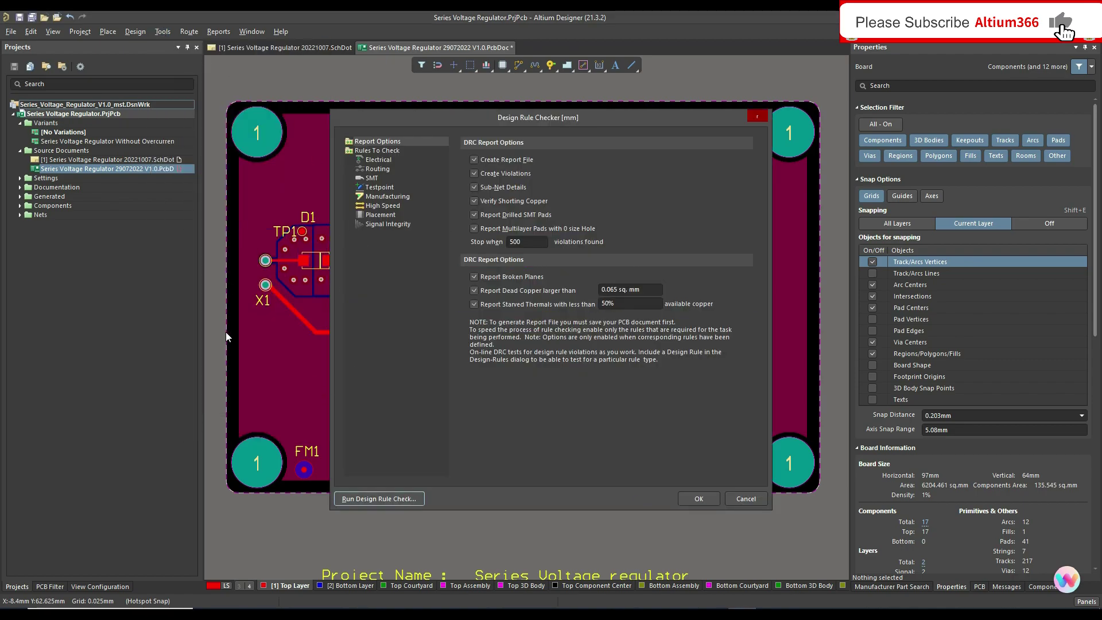
click(399, 498)
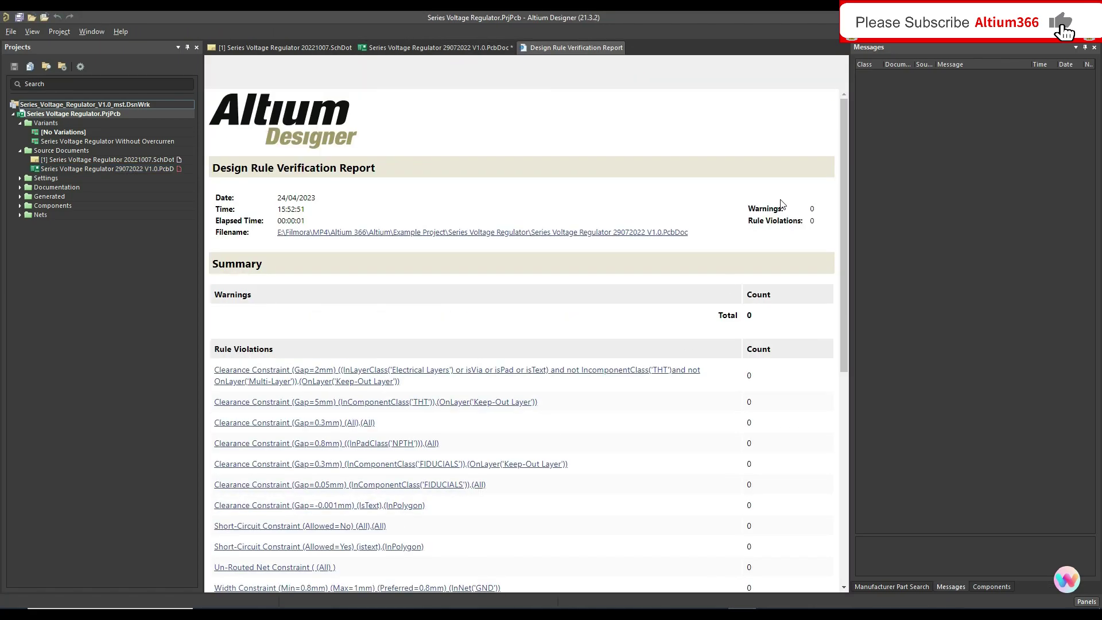
scroll(784, 366, down, 4)
scroll(787, 384, down, 1)
scroll(787, 384, down, 2)
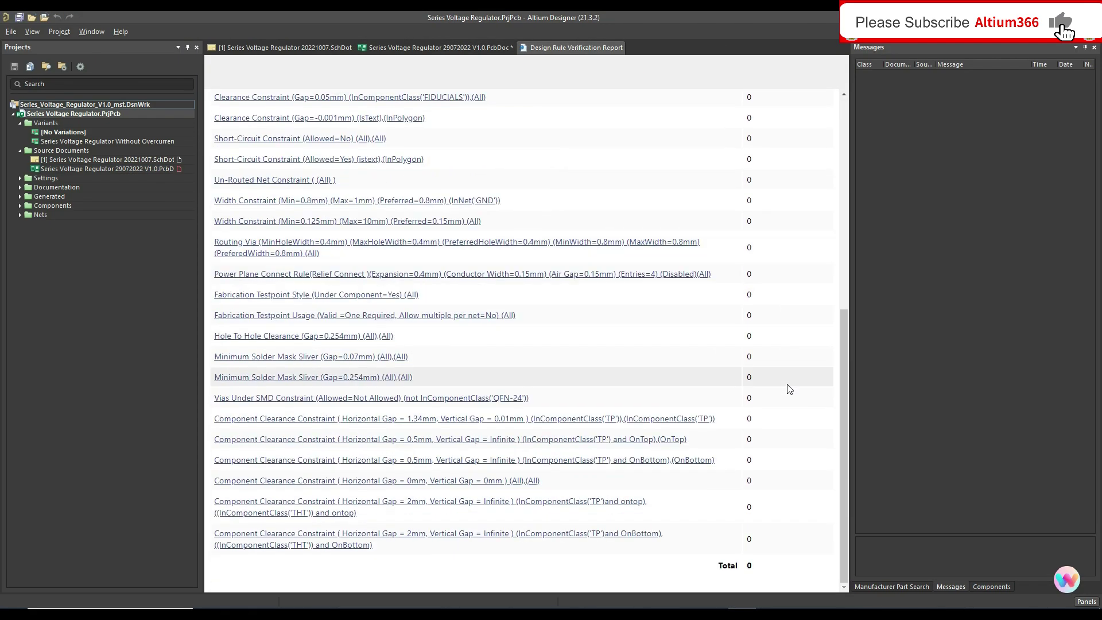
scroll(789, 388, up, 3)
scroll(789, 388, up, 1)
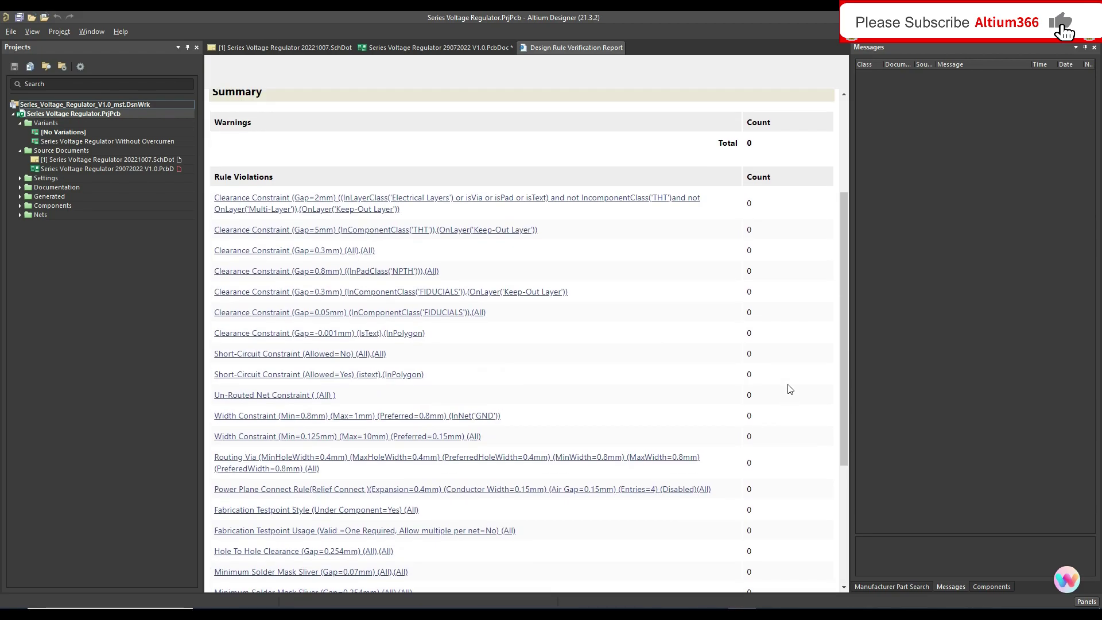
scroll(789, 388, down, 4)
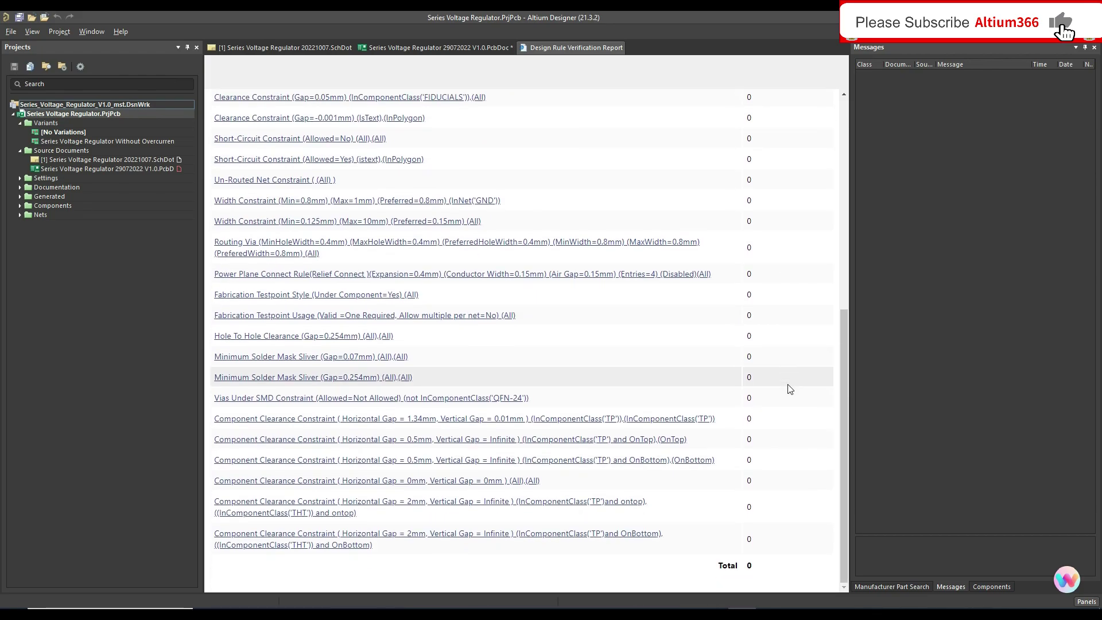
scroll(789, 388, up, 5)
Step: Close the DRC report and switch between the schematic and PCB documents
right_click(603, 48)
click(606, 48)
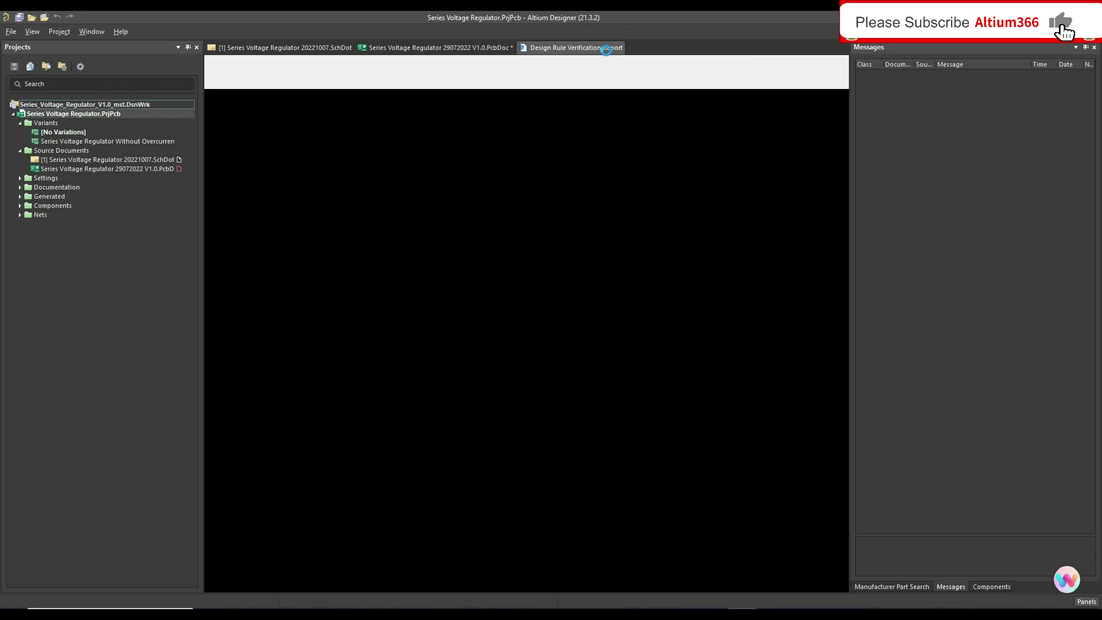
click(260, 49)
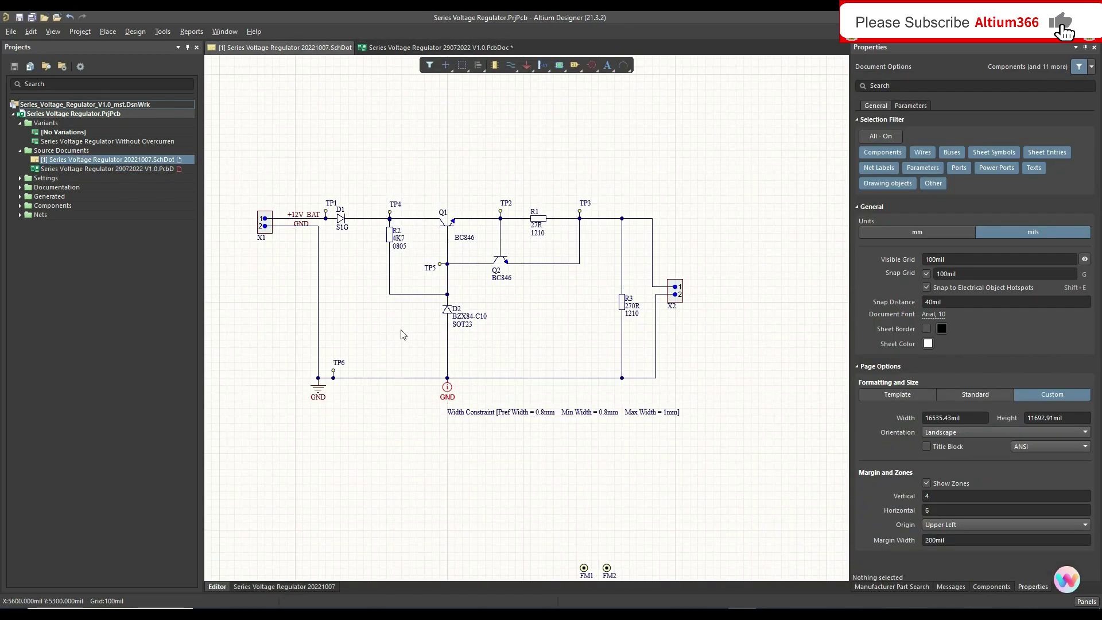
click(385, 47)
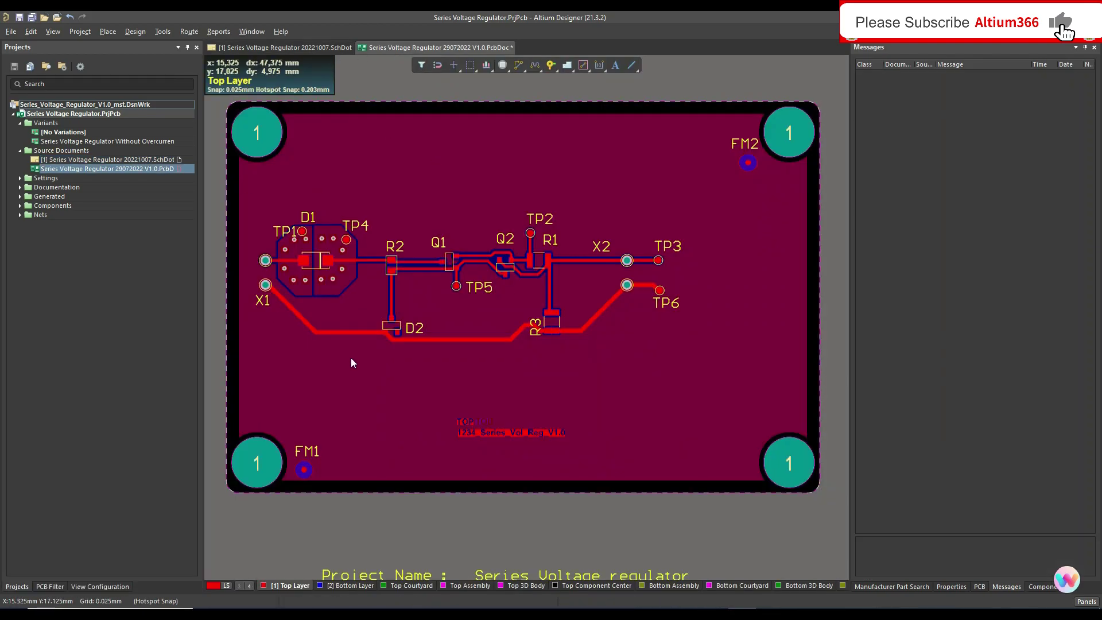
Step: Inspect the imported Schematic Width Constraint_1 rule (0.8–1 mm), then return to the schematic
click(136, 32)
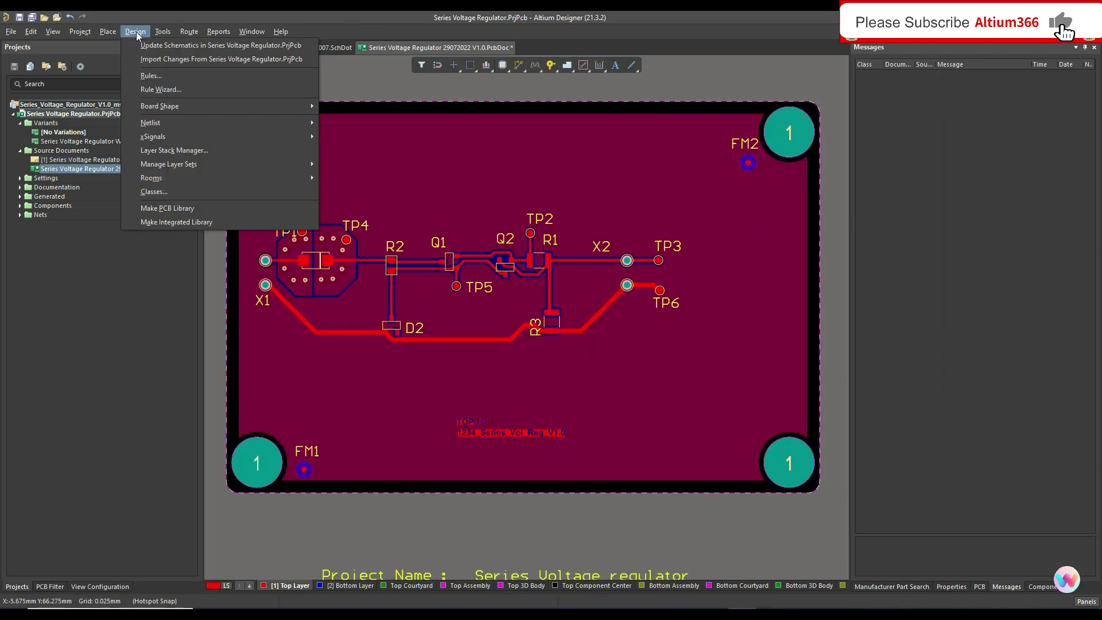
click(157, 76)
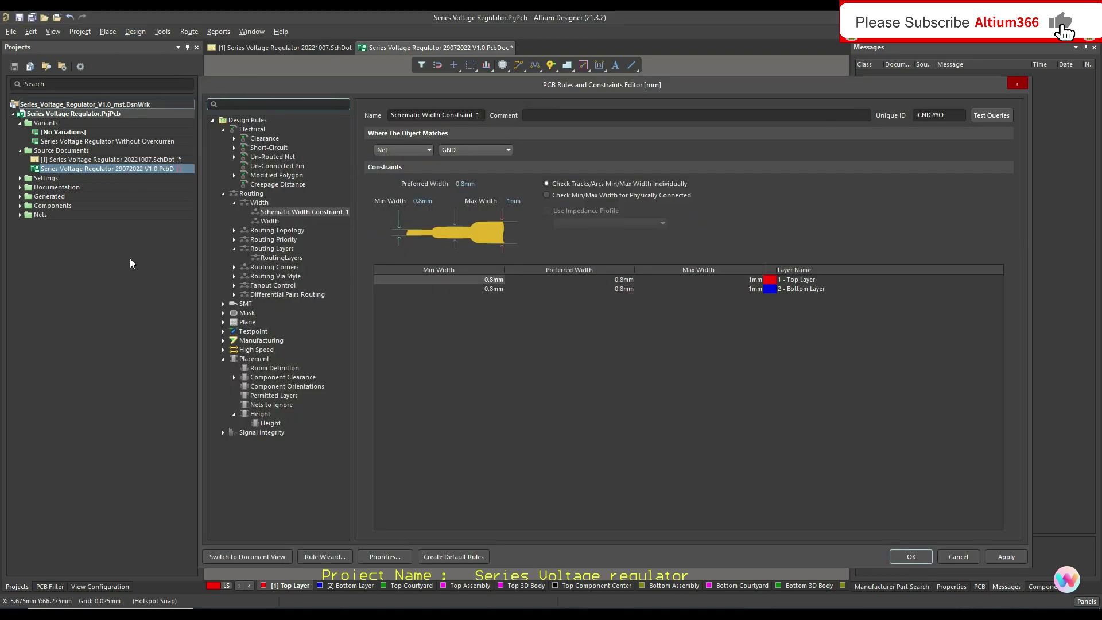
click(277, 214)
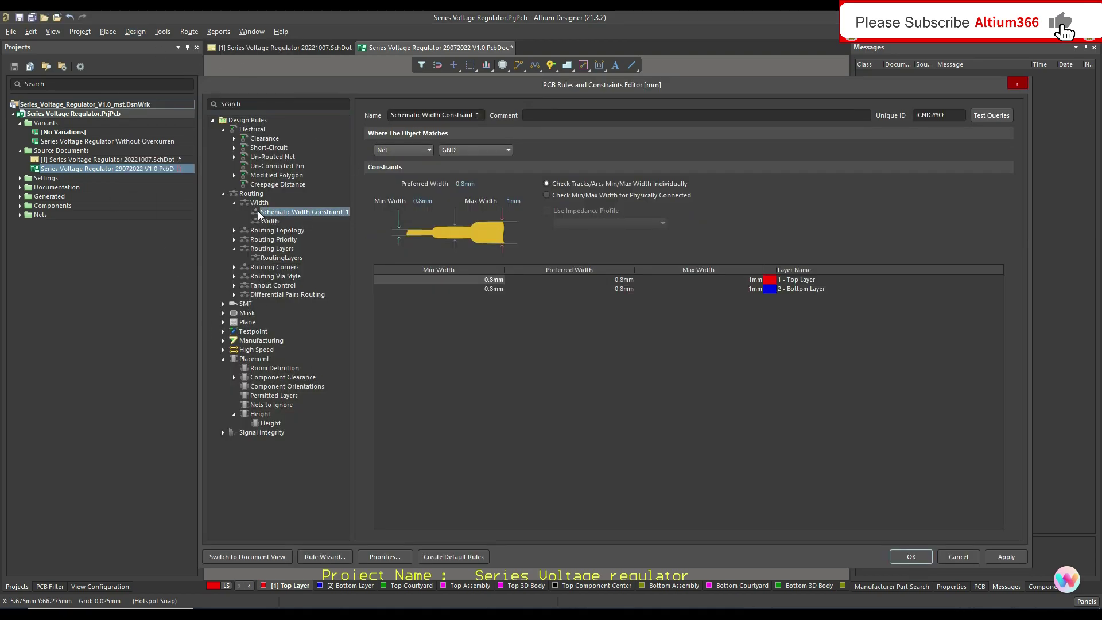
drag(351, 247, 390, 247)
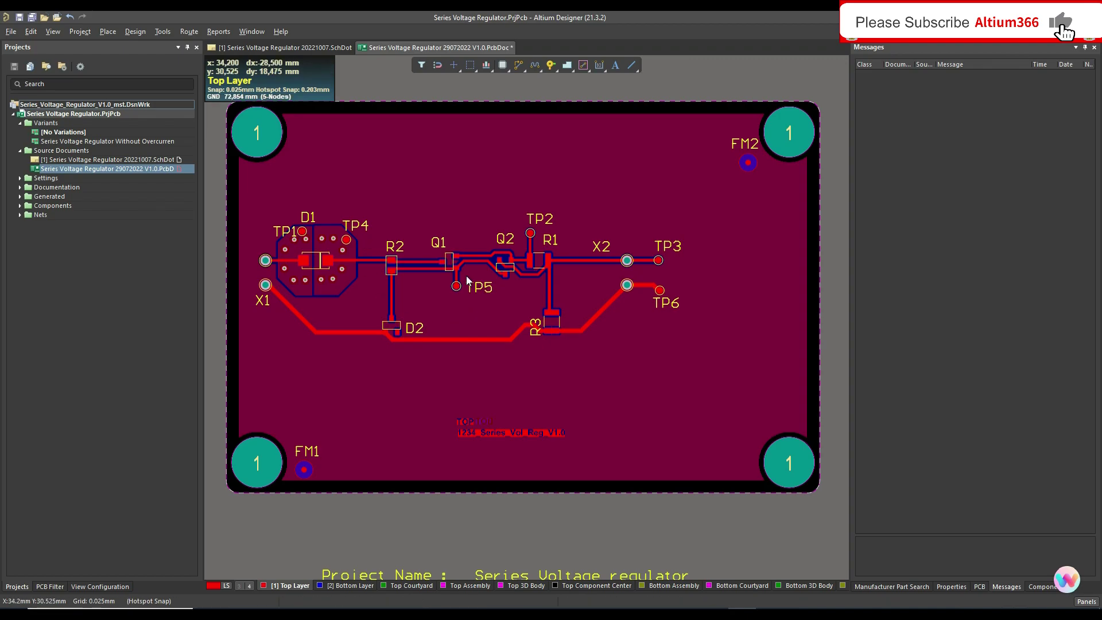
click(329, 49)
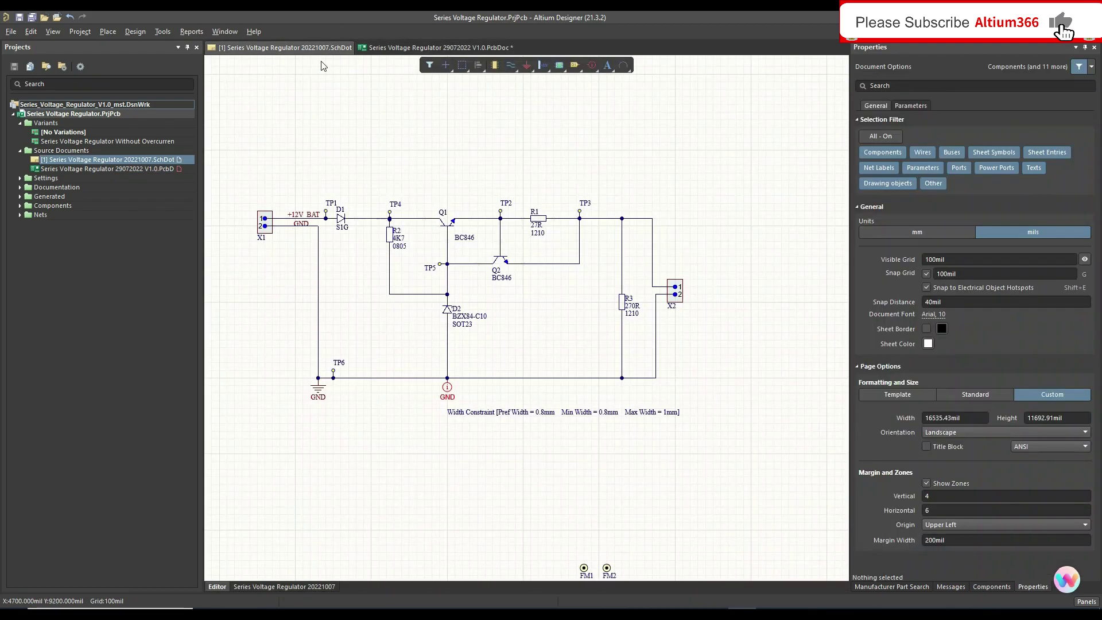